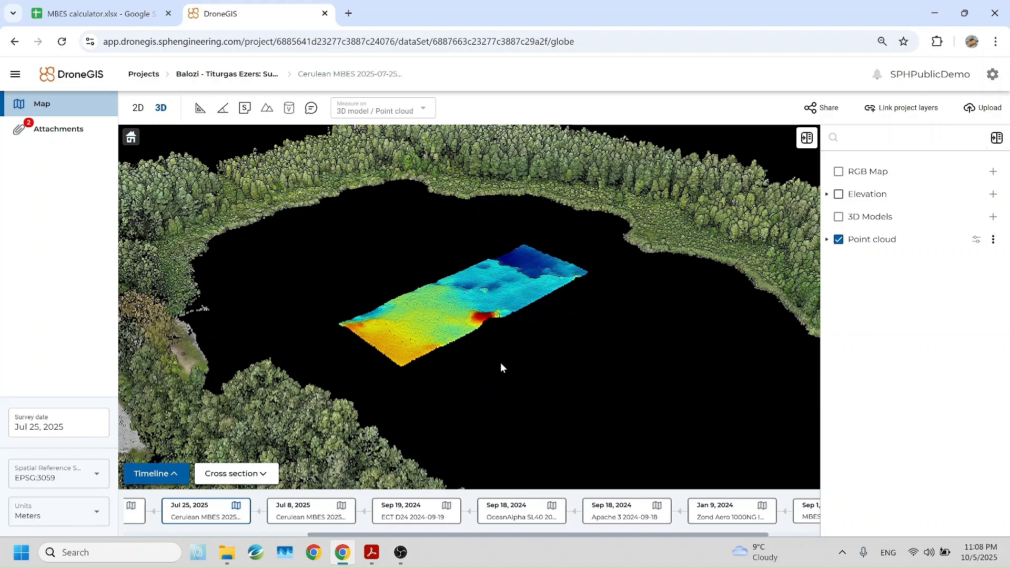
Inspect the MBES bathymetry point cloud of the lake survey in 3D and open the dataset's attachments list.
{"action": "scroll", "coordinate": [501, 362], "scroll_direction": "up", "scroll_amount": 5}
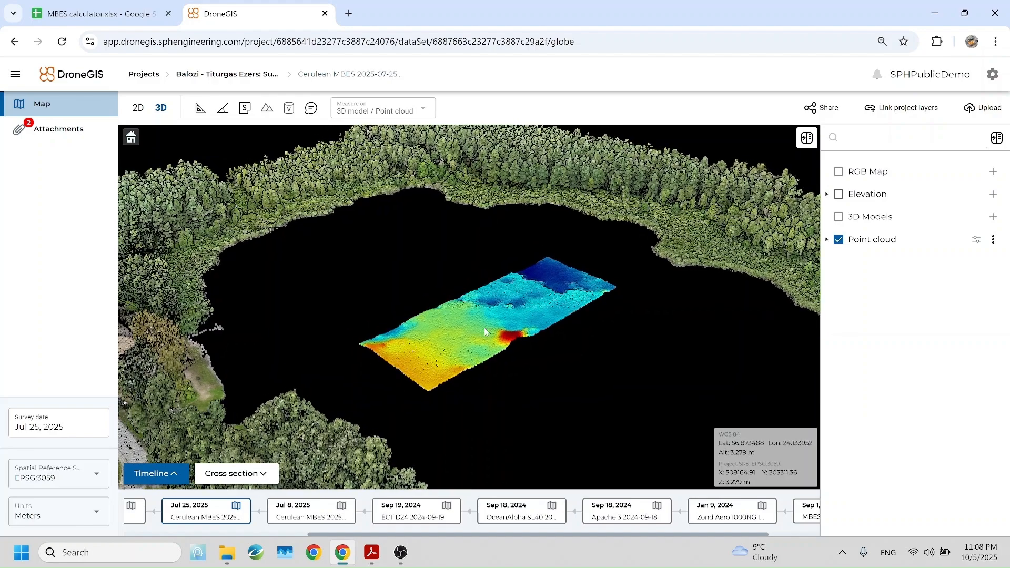
{"action": "scroll", "coordinate": [499, 333], "scroll_direction": "up", "scroll_amount": 2}
{"action": "scroll", "coordinate": [495, 337], "scroll_direction": "down", "scroll_amount": 5}
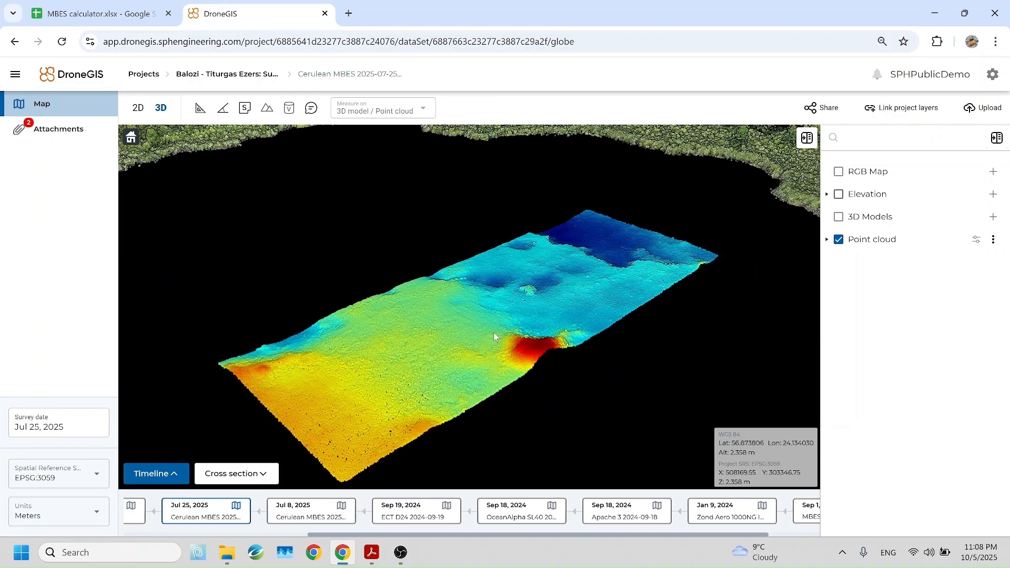
{"action": "left_click_drag", "start_coordinate": [495, 337], "coordinate": [500, 310]}
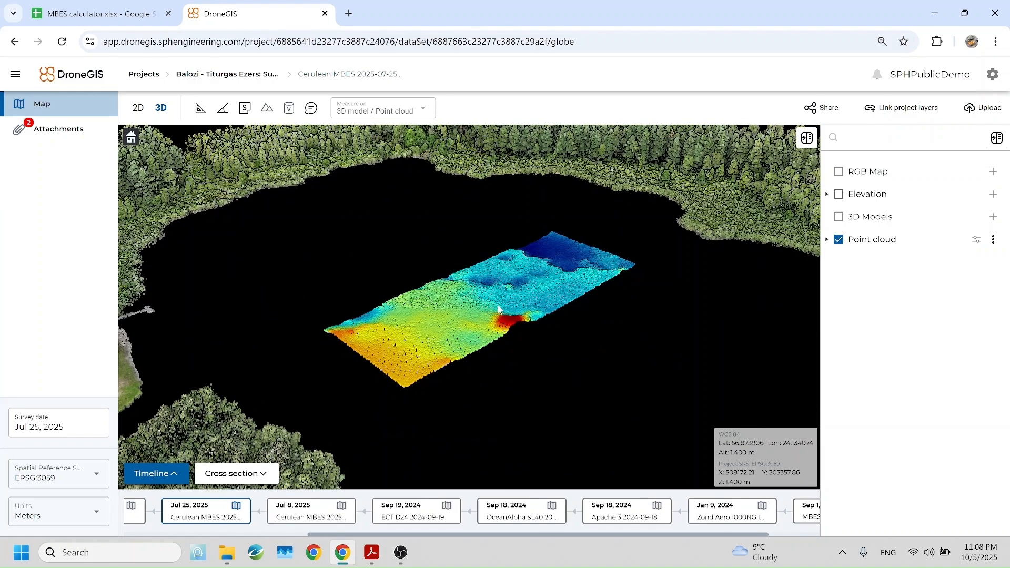
{"action": "scroll", "coordinate": [500, 309], "scroll_direction": "up", "scroll_amount": 3}
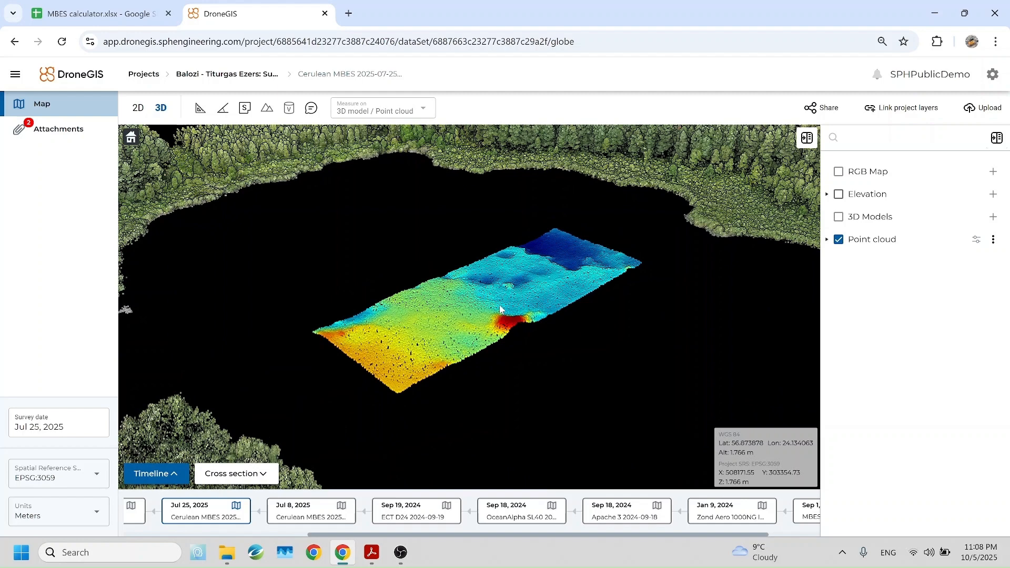
{"action": "scroll", "coordinate": [499, 309], "scroll_direction": "down", "scroll_amount": 2}
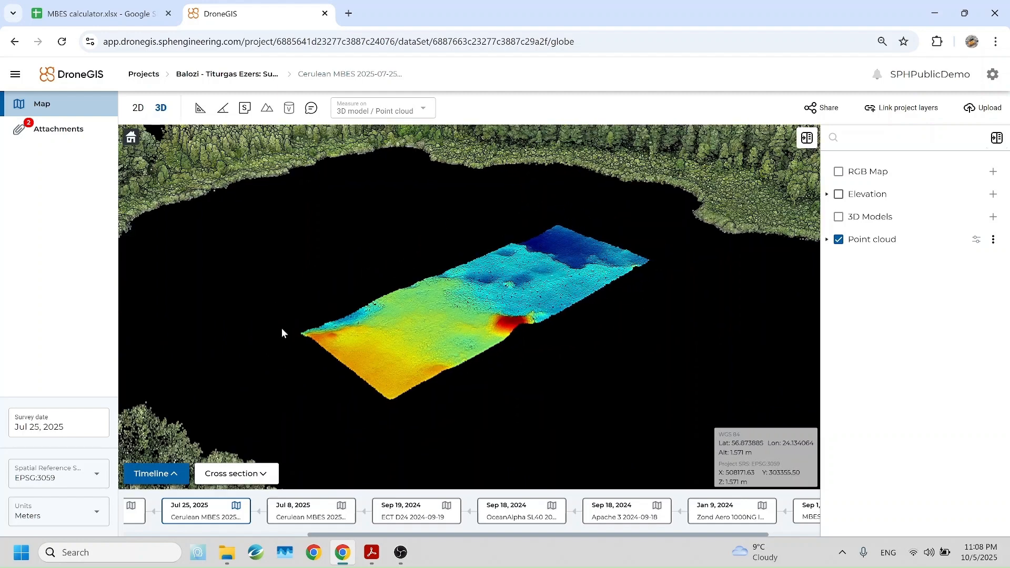
{"action": "left_click", "coordinate": [53, 133]}
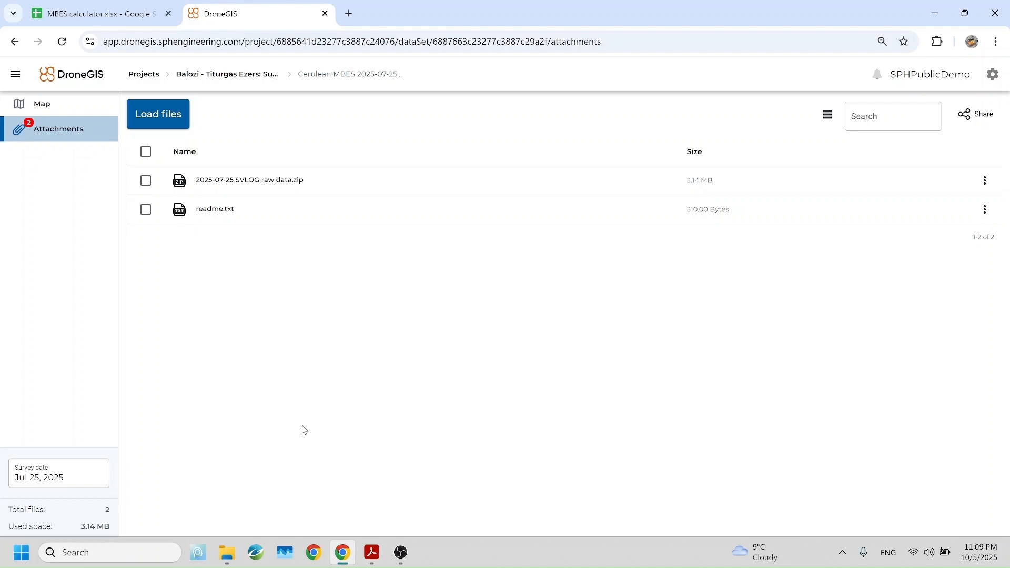
Switch to AutoPatchHelp.pdf and study the manual's patch test line patterns and dual head calibration pages.
{"action": "left_click", "coordinate": [372, 553]}
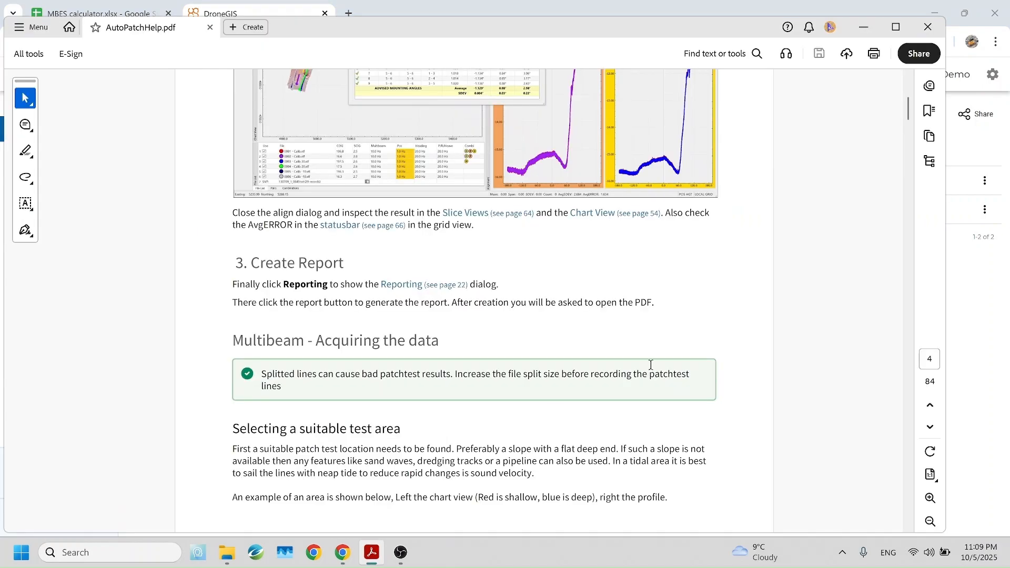
{"action": "left_click_drag", "start_coordinate": [909, 108], "coordinate": [916, 129]}
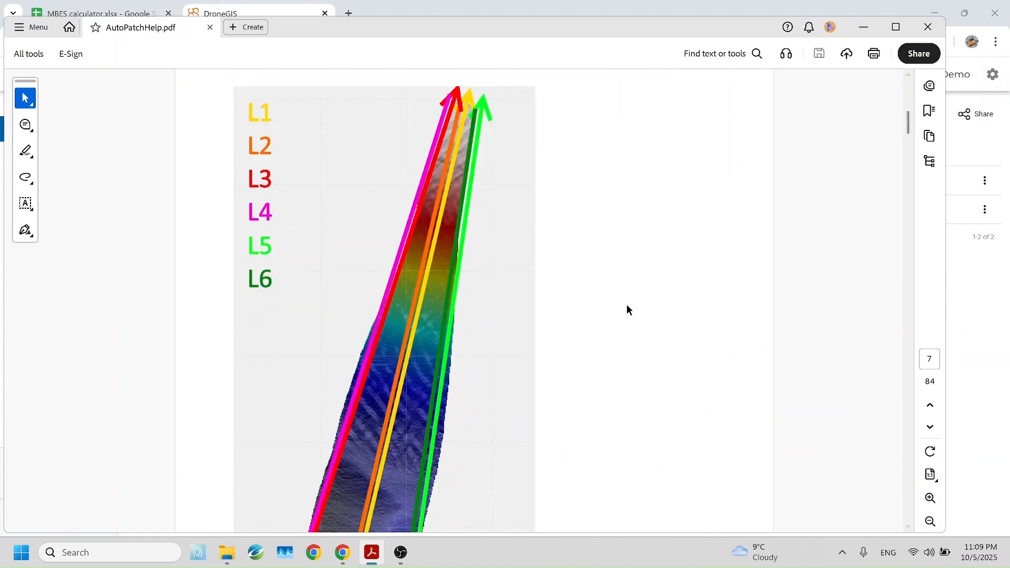
{"action": "scroll", "coordinate": [606, 352], "scroll_direction": "down", "scroll_amount": 2}
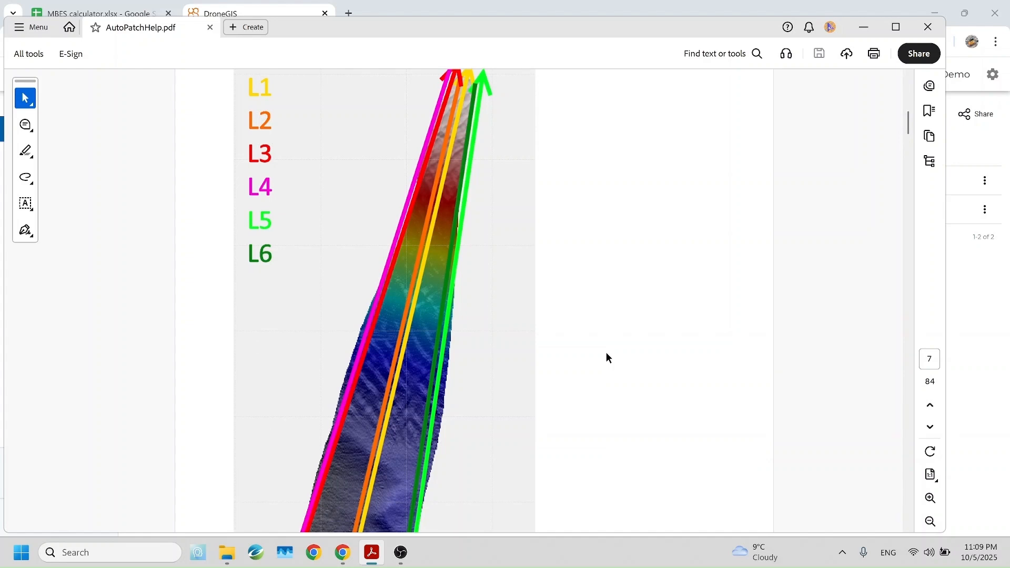
{"action": "scroll", "coordinate": [606, 353], "scroll_direction": "up", "scroll_amount": 3}
{"action": "scroll", "coordinate": [609, 352], "scroll_direction": "down", "scroll_amount": 2}
{"action": "scroll", "coordinate": [612, 350], "scroll_direction": "down", "scroll_amount": 4}
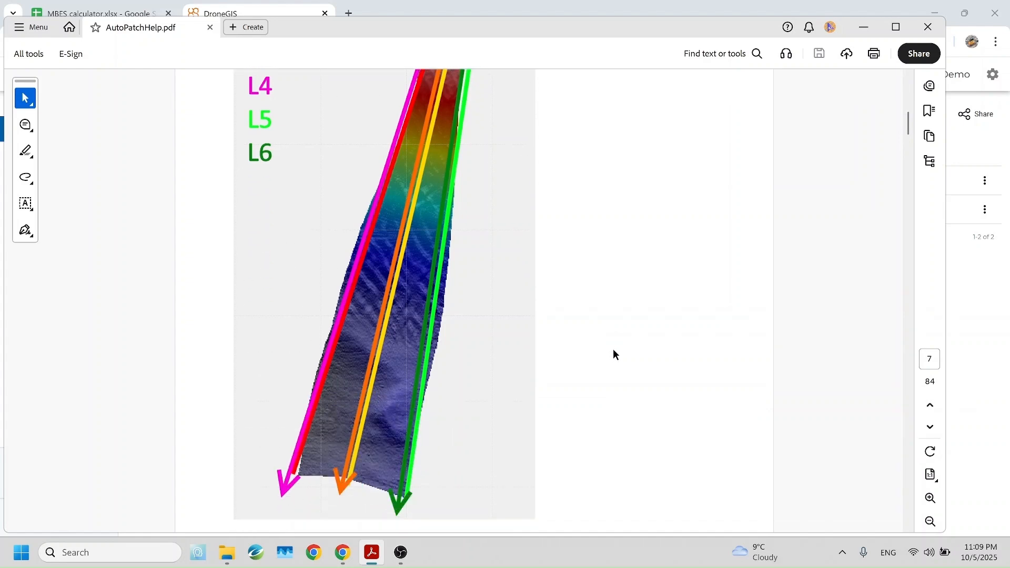
{"action": "scroll", "coordinate": [614, 349], "scroll_direction": "up", "scroll_amount": 4}
{"action": "scroll", "coordinate": [616, 351], "scroll_direction": "up", "scroll_amount": 1}
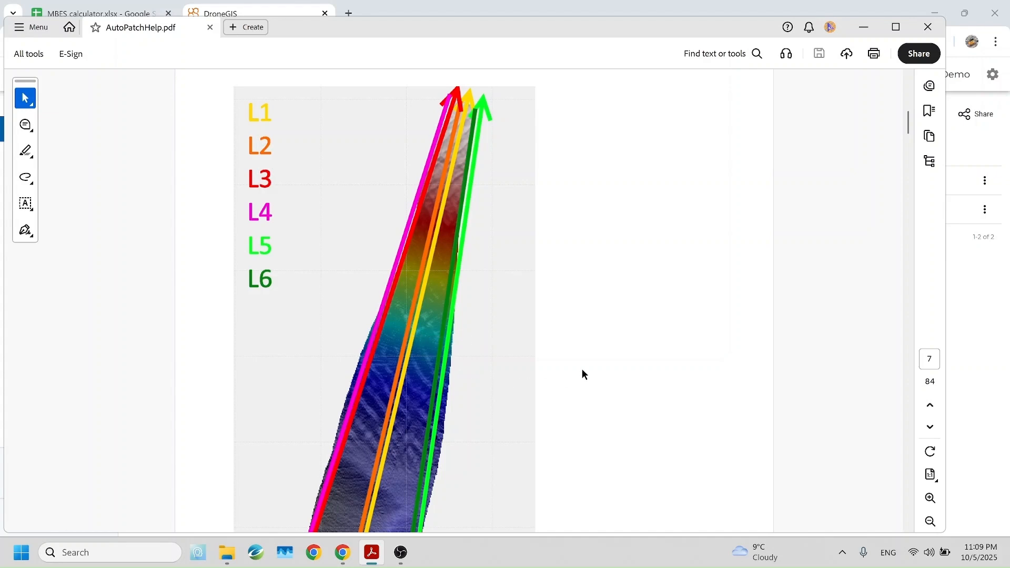
{"action": "scroll", "coordinate": [911, 133], "scroll_direction": "down", "scroll_amount": 10}
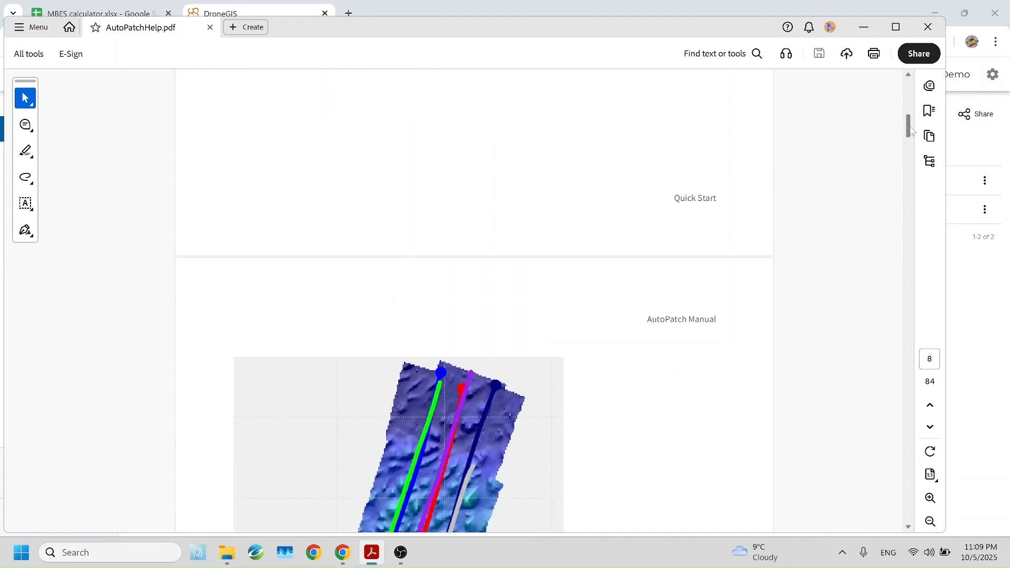
{"action": "scroll", "coordinate": [911, 132], "scroll_direction": "down", "scroll_amount": 5}
{"action": "scroll", "coordinate": [915, 133], "scroll_direction": "up", "scroll_amount": 8}
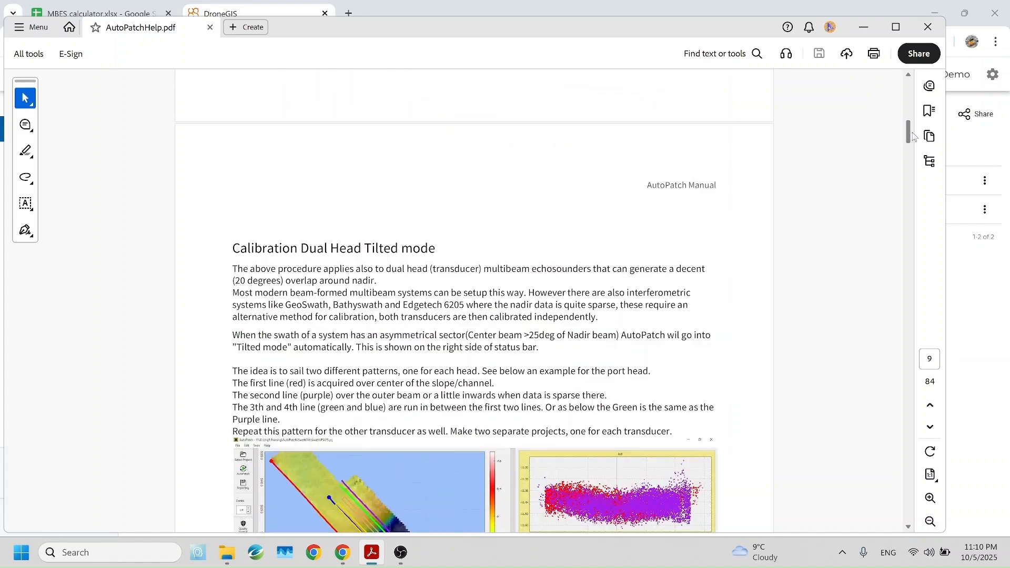
{"action": "scroll", "coordinate": [918, 133], "scroll_direction": "down", "scroll_amount": 2}
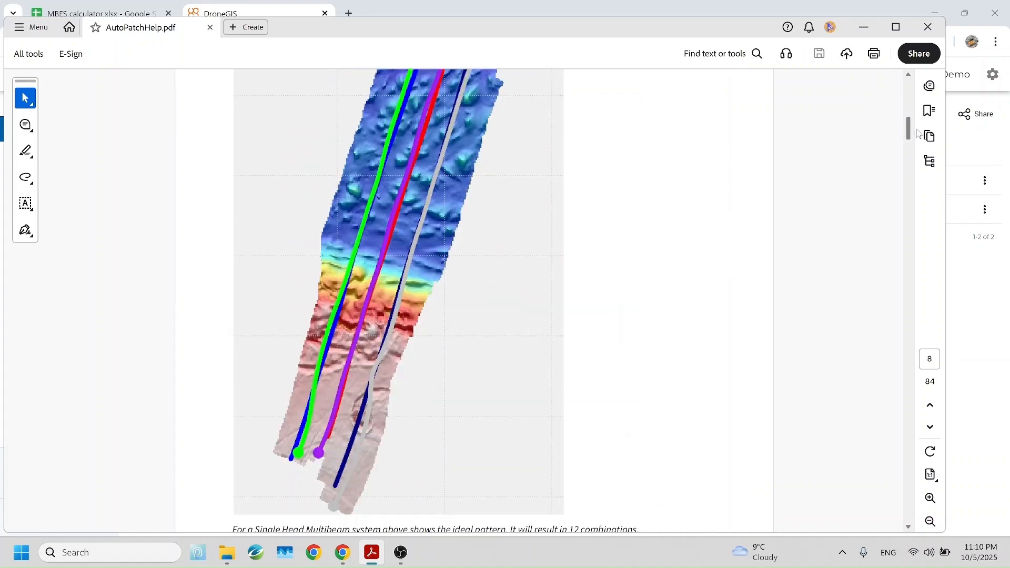
{"action": "scroll", "coordinate": [918, 133], "scroll_direction": "up", "scroll_amount": 2}
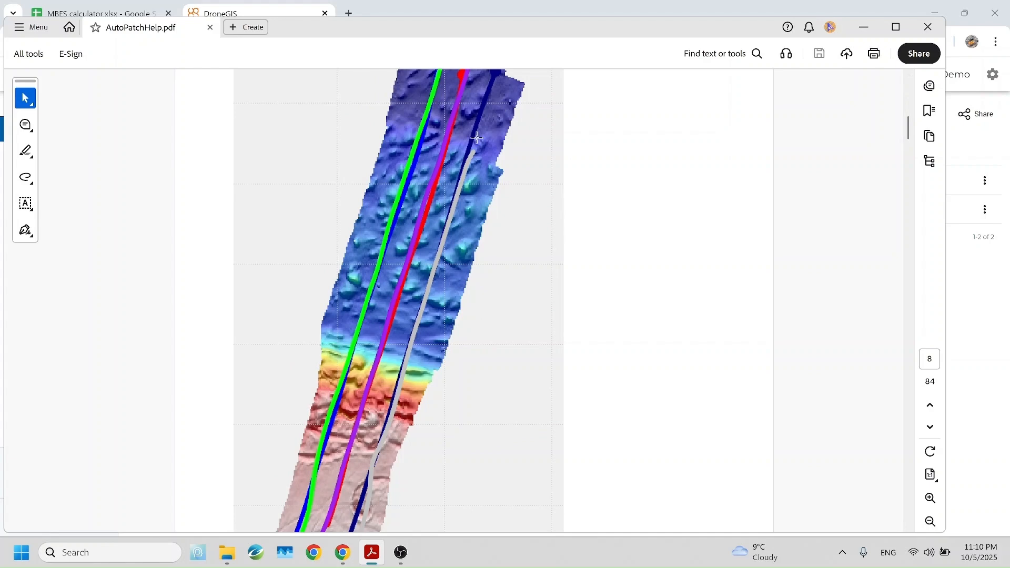
{"action": "scroll", "coordinate": [914, 129], "scroll_direction": "up", "scroll_amount": 10}
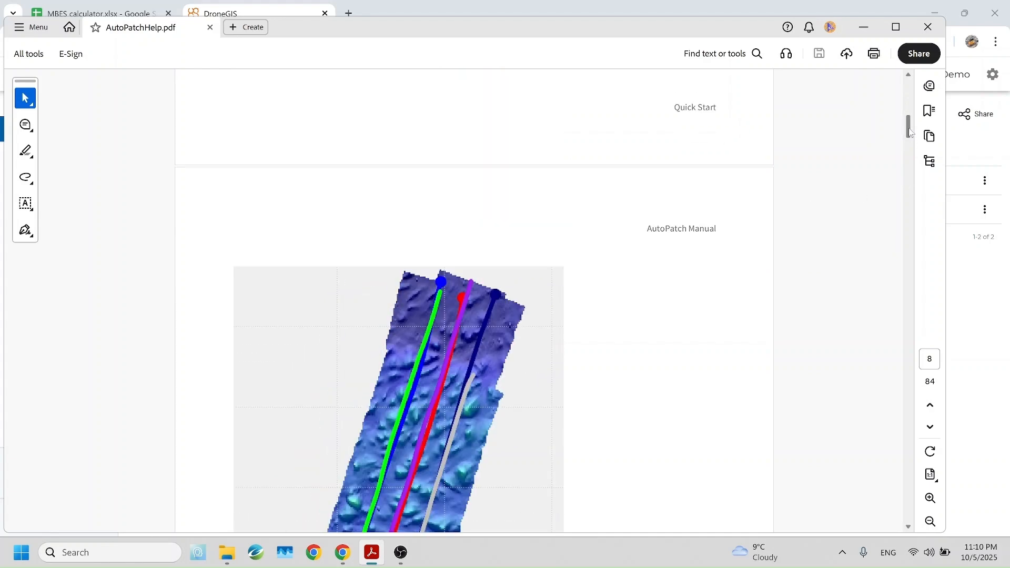
{"action": "scroll", "coordinate": [914, 129], "scroll_direction": "down", "scroll_amount": 2}
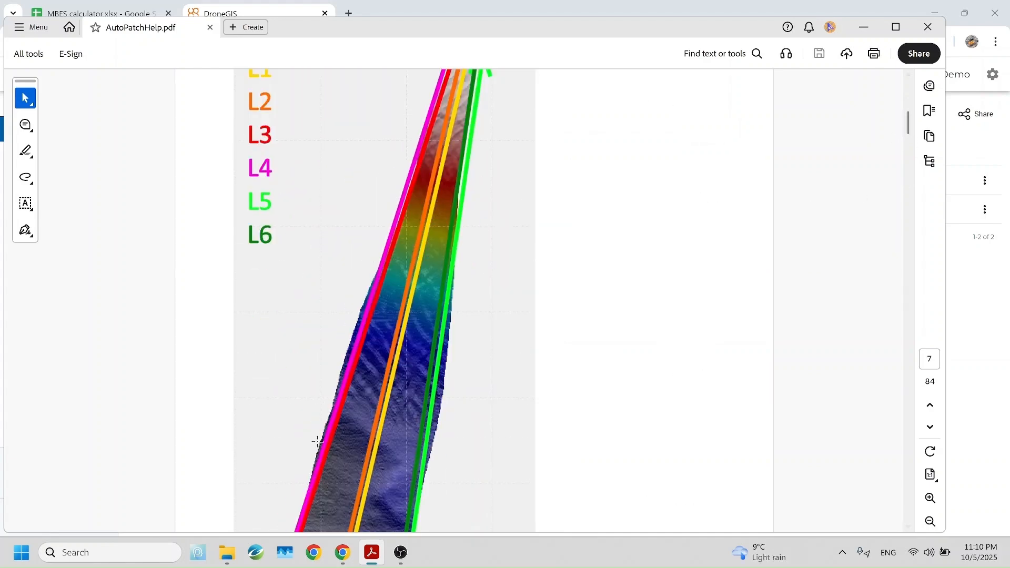
Switch to the MBES calculator spreadsheet and review its depth, overlap, beam width, swath width and line separation cells.
{"action": "mouse_move", "coordinate": [351, 560]}
{"action": "left_click", "coordinate": [100, 8]}
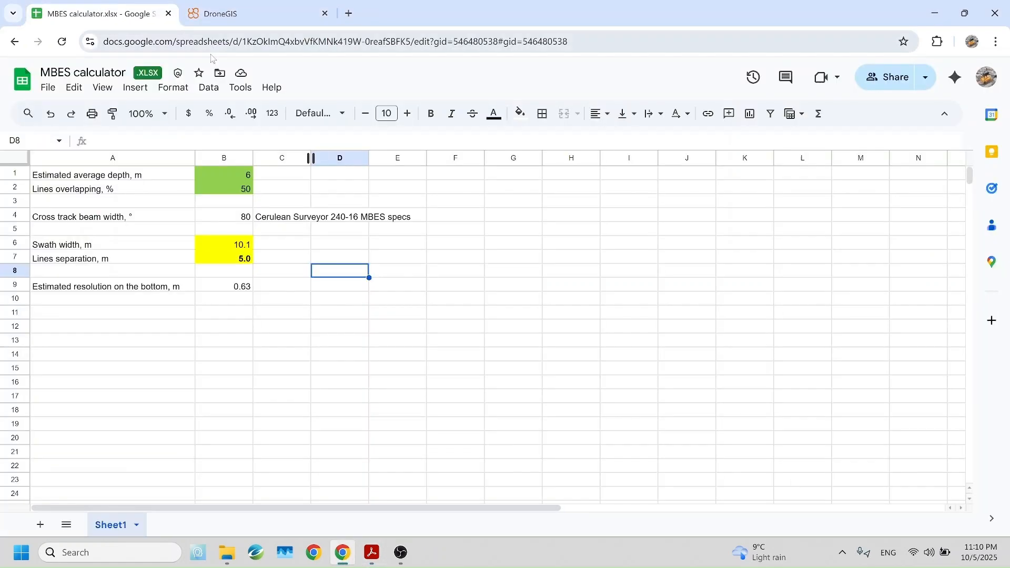
{"action": "left_click", "coordinate": [263, 191]}
{"action": "left_click", "coordinate": [222, 258]}
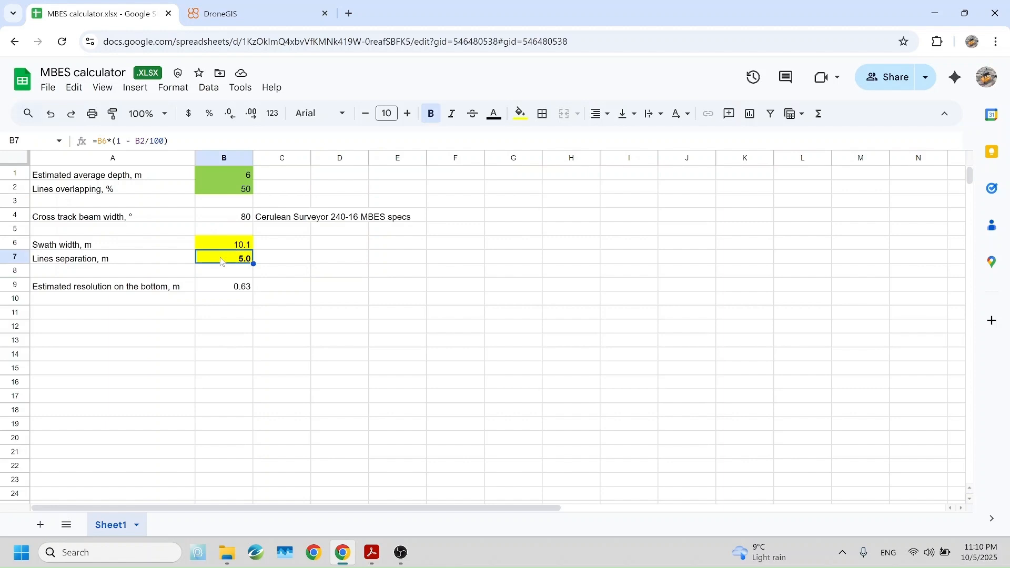
{"action": "left_click", "coordinate": [198, 179]}
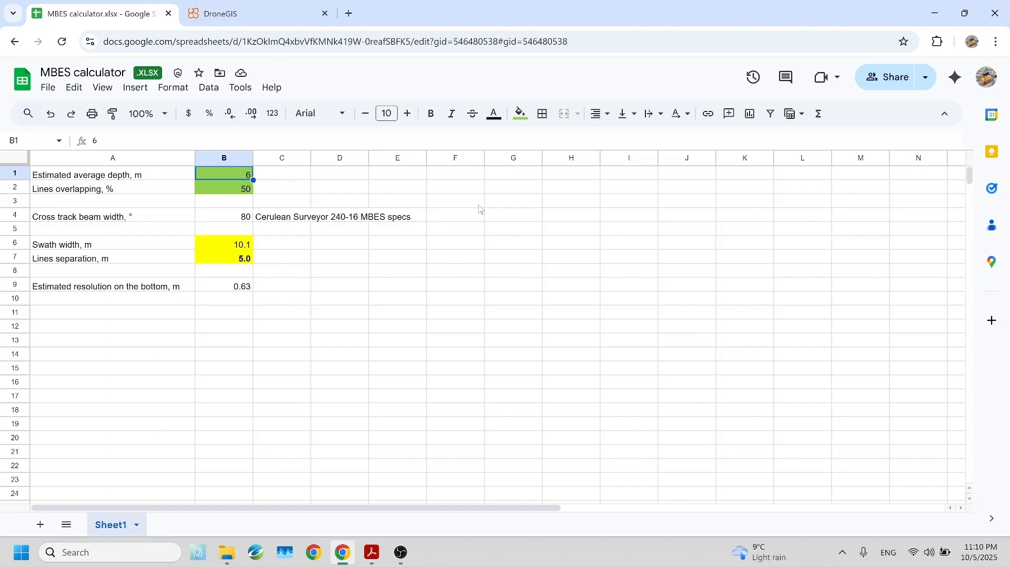
{"action": "key", "text": "Right"}
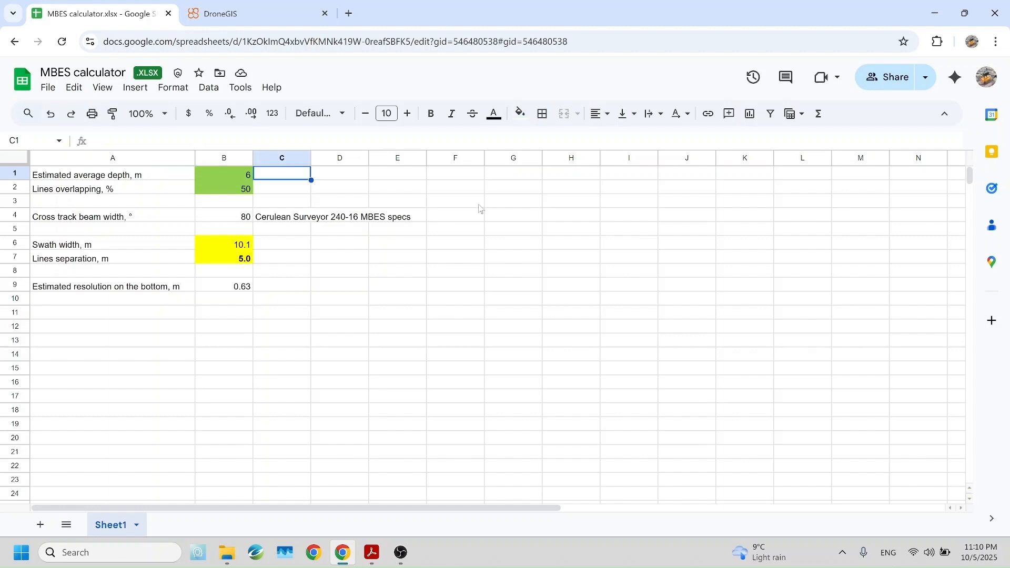
{"action": "key", "text": "Left"}
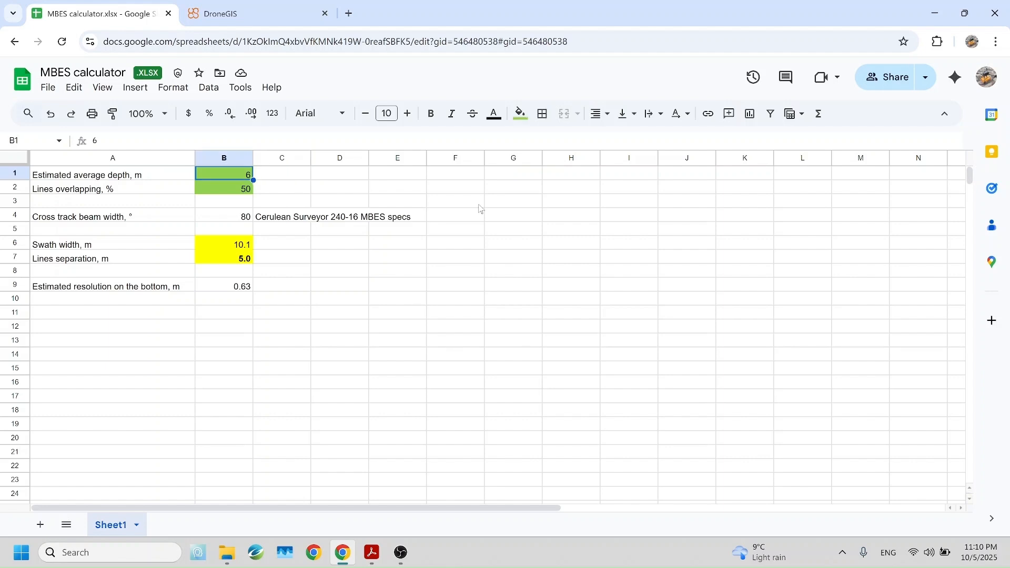
{"action": "key", "text": "Right"}
{"action": "key", "text": "Left"}
{"action": "key", "text": "Down"}
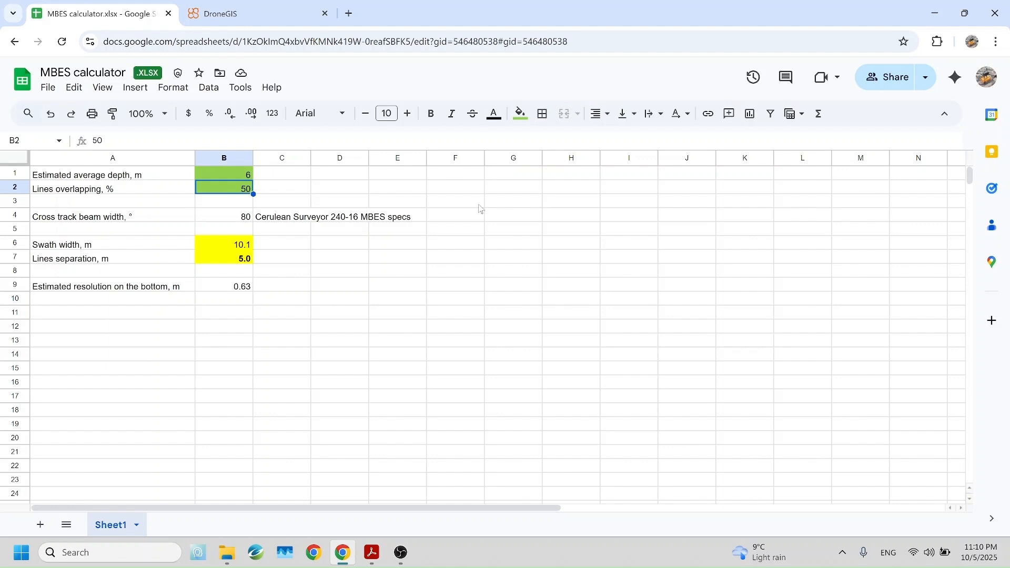
{"action": "key", "text": "Right"}
{"action": "key", "text": "Left"}
{"action": "key", "text": "Down"}
{"action": "key", "text": "Down"}
{"action": "key", "text": "Down"}
{"action": "key", "text": "Down"}
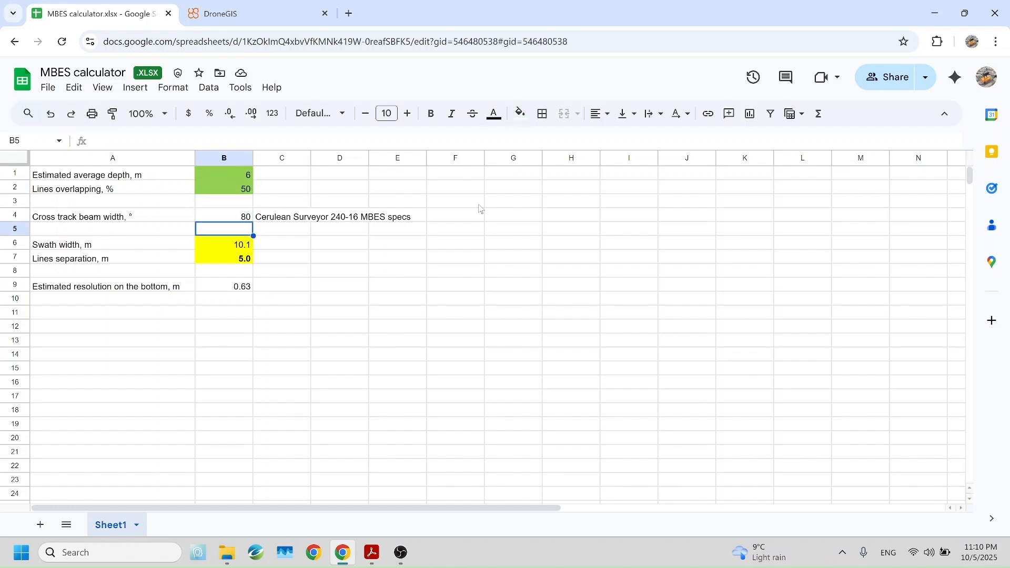
{"action": "key", "text": "Down"}
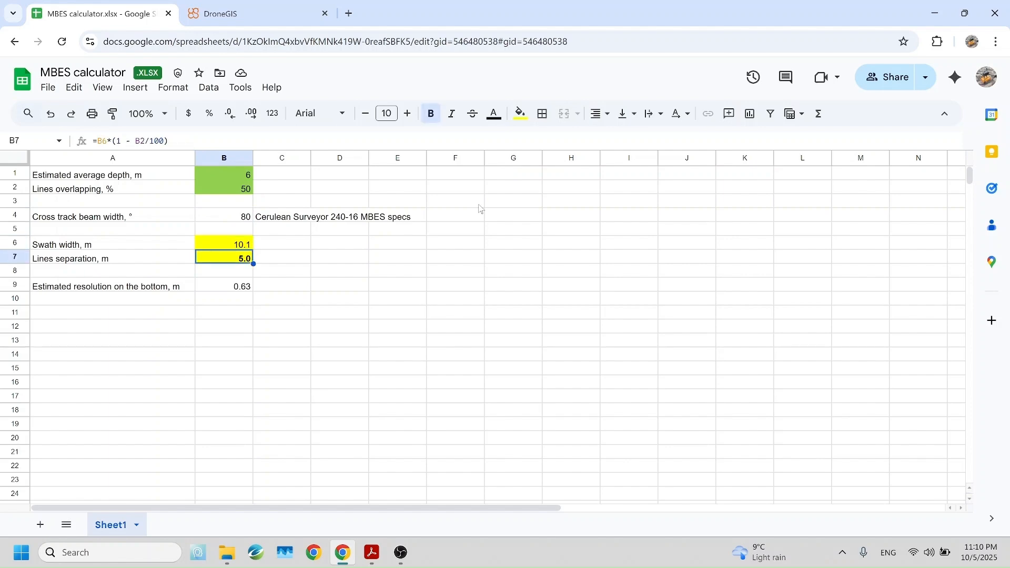
{"action": "key", "text": "ctrl+plus"}
{"action": "key", "text": "ctrl+plus"}
{"action": "key", "text": "ctrl+plus"}
{"action": "key", "text": "ctrl+plus"}
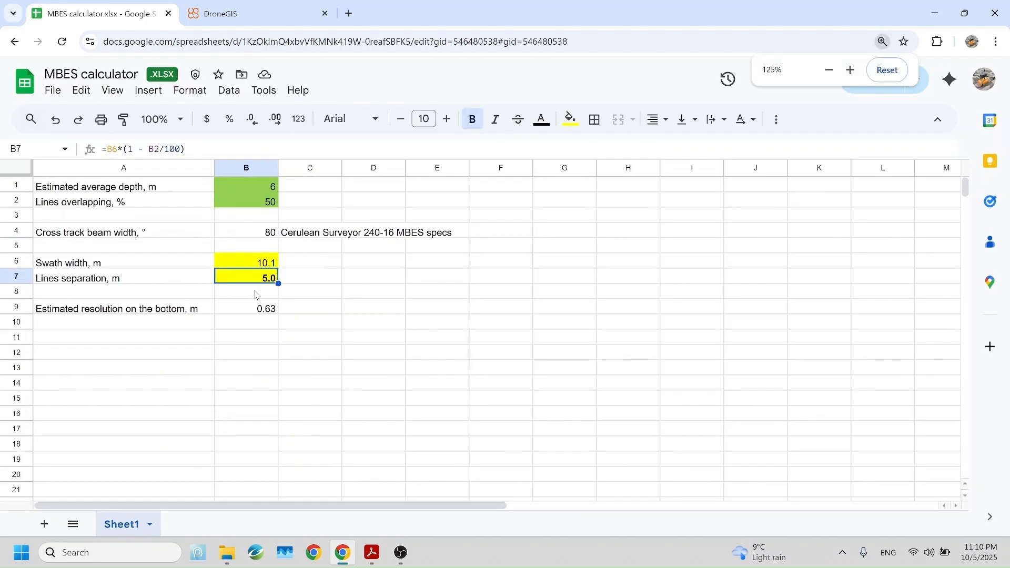
{"action": "left_click", "coordinate": [244, 407]}
{"action": "left_click", "coordinate": [400, 409]}
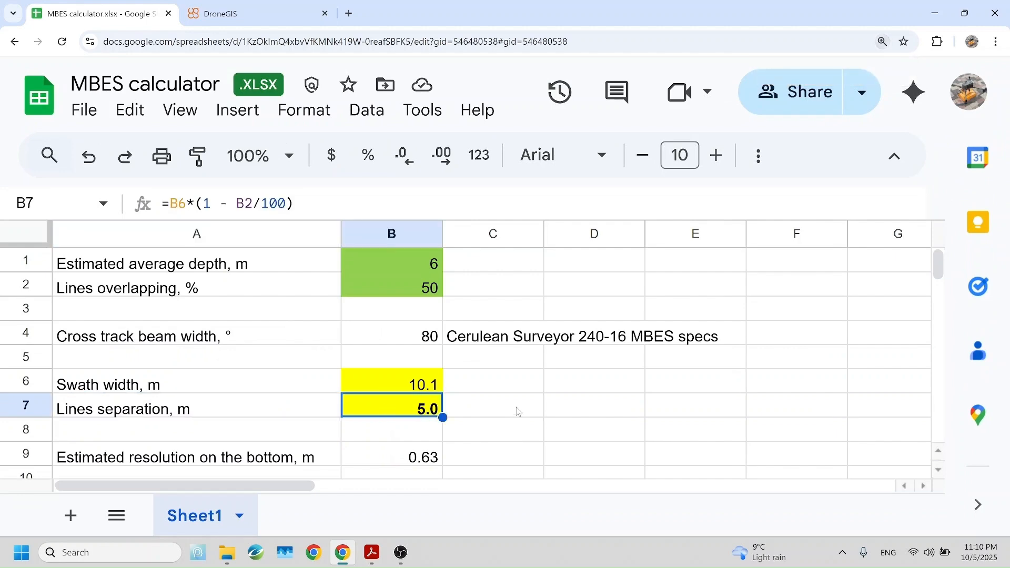
{"action": "key", "text": "ctrl+minus"}
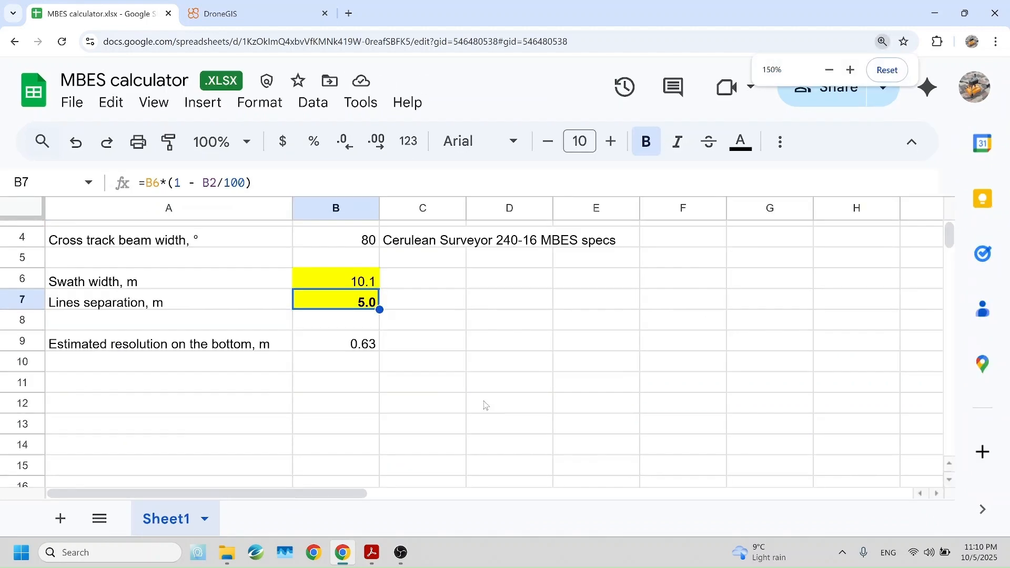
Return to the AutoPatch manual and view the full L1–L6 survey line pattern diagram.
{"action": "left_click", "coordinate": [372, 553]}
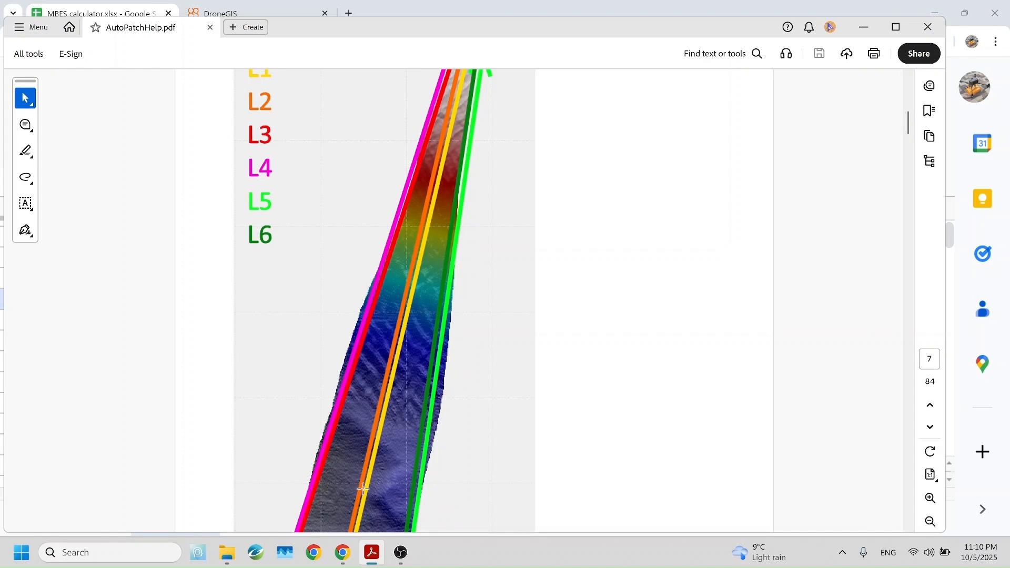
{"action": "scroll", "coordinate": [417, 271], "scroll_direction": "down", "scroll_amount": 1}
{"action": "key", "text": "ctrl+minus"}
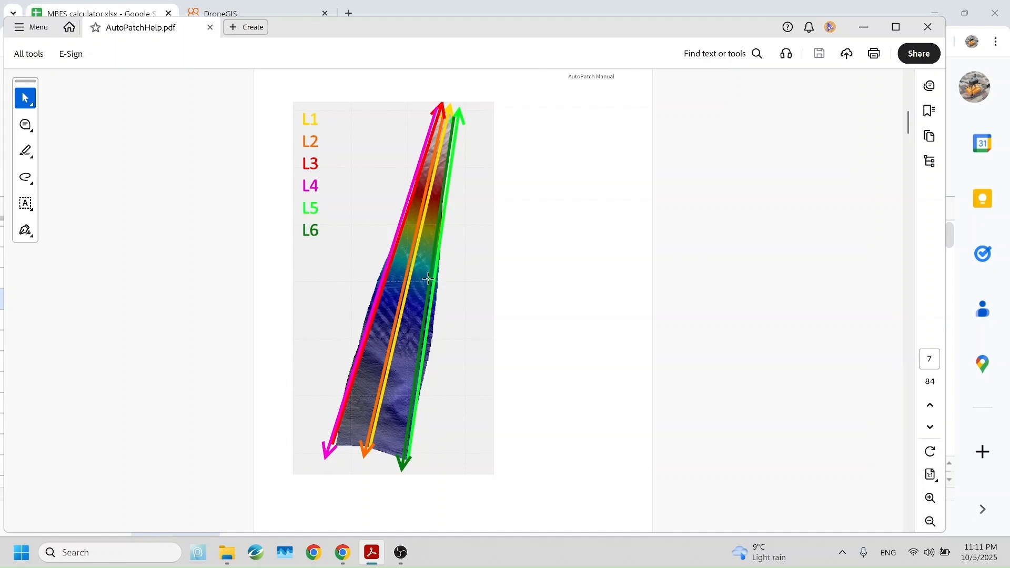
{"action": "scroll", "coordinate": [458, 296], "scroll_direction": "up", "scroll_amount": 1}
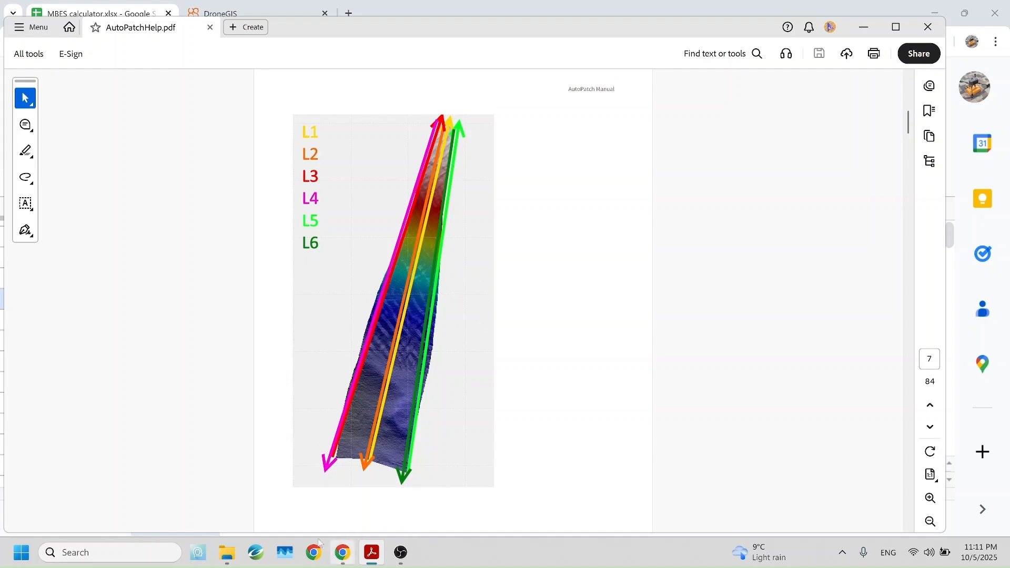
Launch AutoPatch and start creating a new project.
{"action": "left_click", "coordinate": [21, 552]}
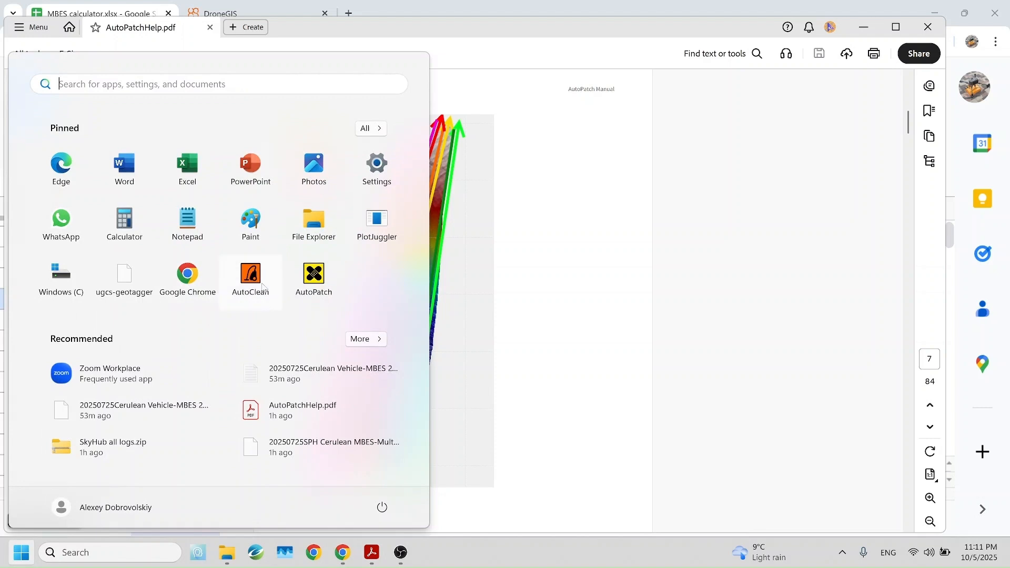
{"action": "left_click", "coordinate": [313, 275]}
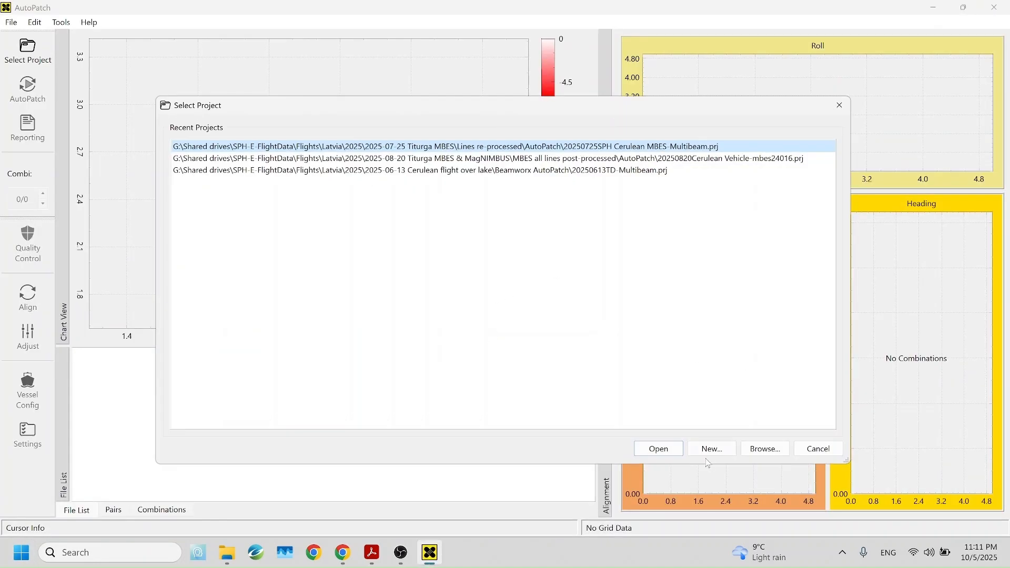
{"action": "left_click", "coordinate": [713, 450]}
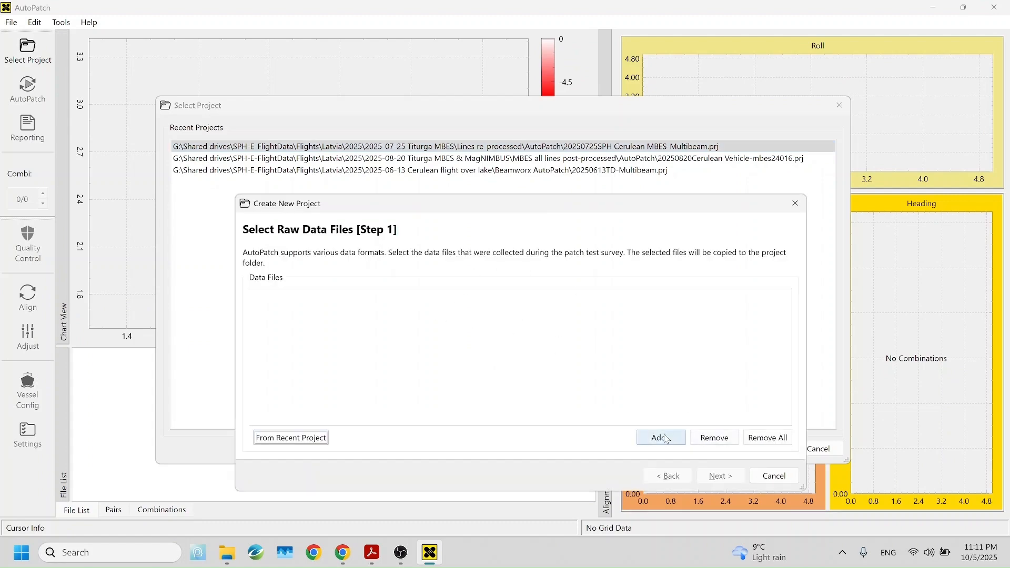
Add all ten sonar .svlog files from C:\Prj\MBES data processing demo\Survey Data as the project's raw data and continue.
{"action": "left_click", "coordinate": [667, 439]}
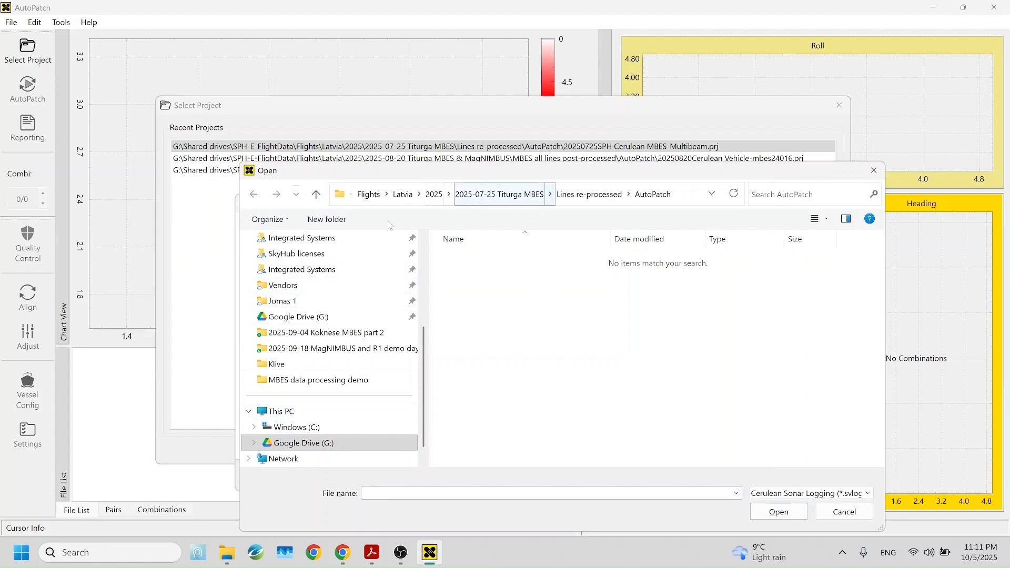
{"action": "scroll", "coordinate": [364, 304], "scroll_direction": "up", "scroll_amount": 1}
{"action": "scroll", "coordinate": [363, 310], "scroll_direction": "down", "scroll_amount": 2}
{"action": "left_click", "coordinate": [295, 411]}
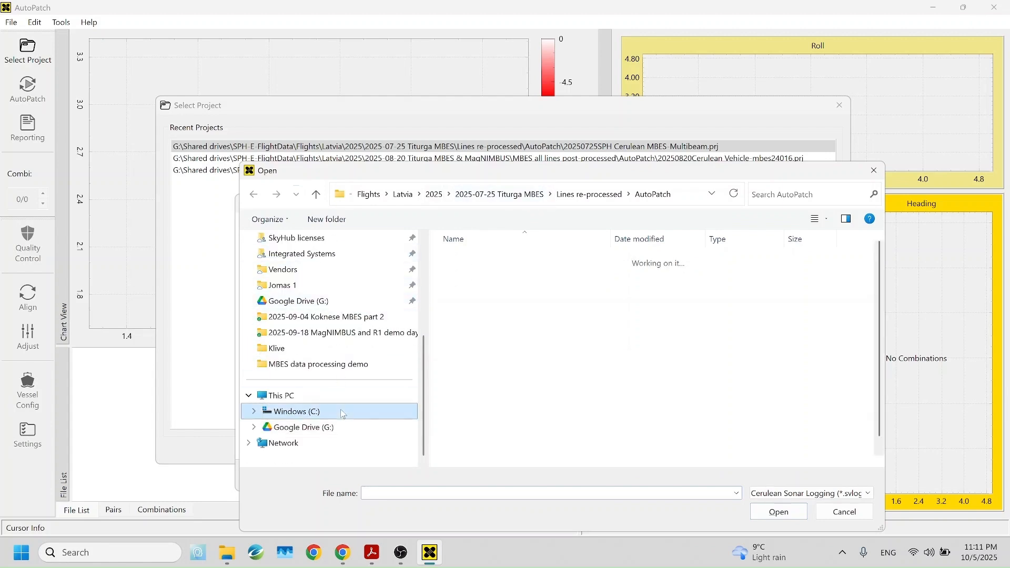
{"action": "scroll", "coordinate": [503, 416], "scroll_direction": "down", "scroll_amount": 1}
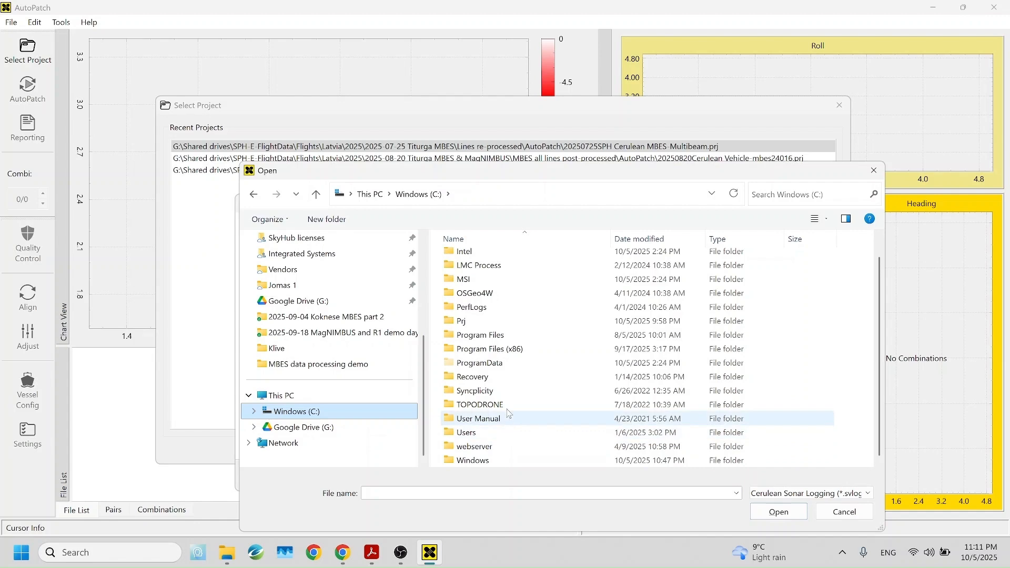
{"action": "double_click", "coordinate": [490, 321]}
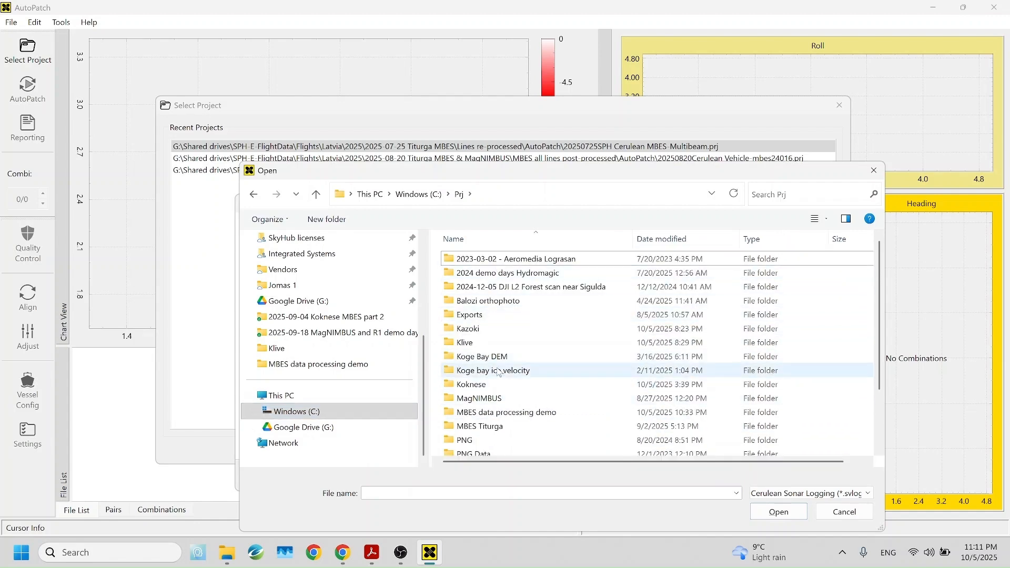
{"action": "double_click", "coordinate": [497, 412]}
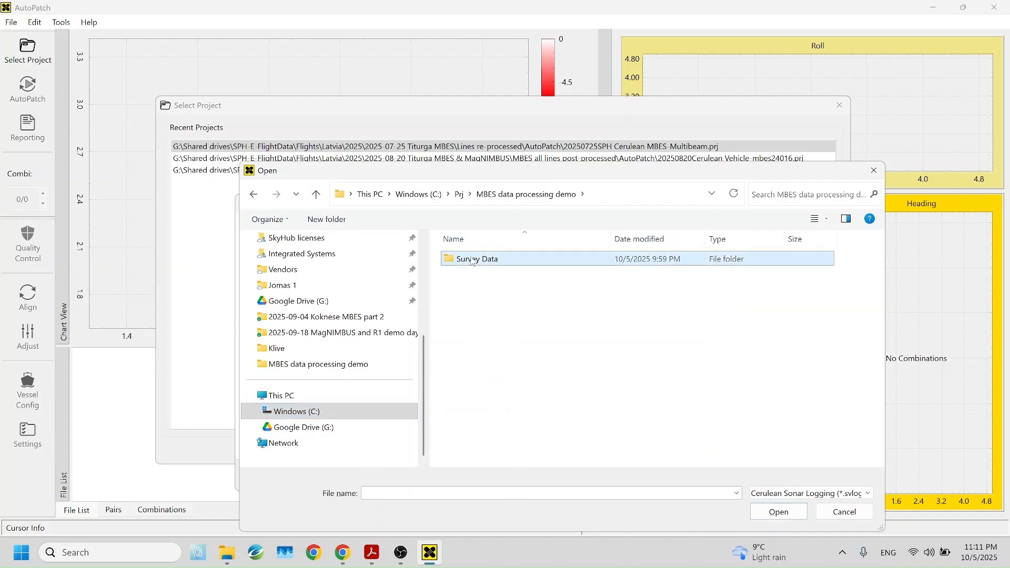
{"action": "double_click", "coordinate": [489, 260]}
{"action": "left_click_drag", "start_coordinate": [571, 406], "coordinate": [513, 257]}
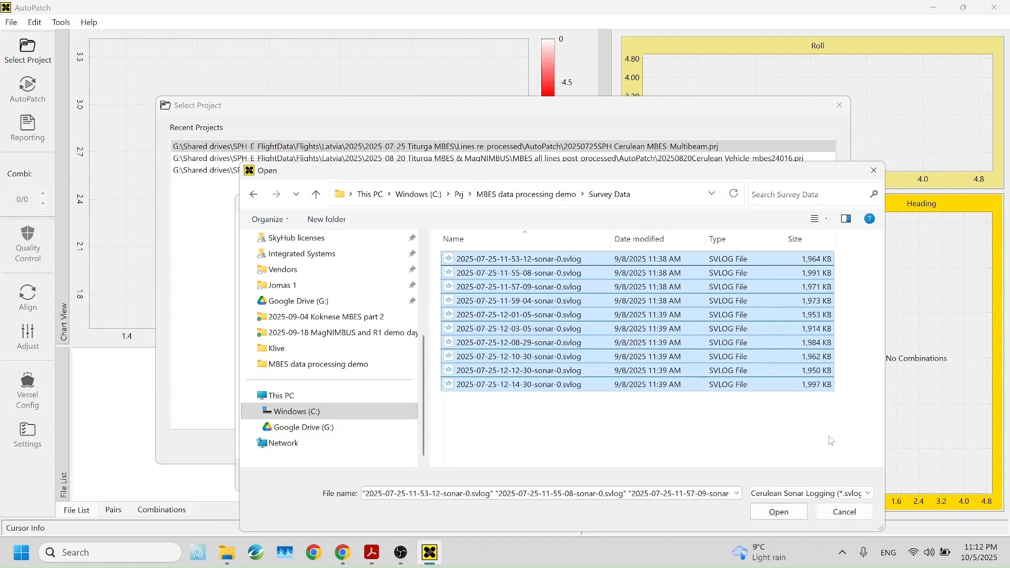
{"action": "left_click", "coordinate": [781, 513]}
{"action": "left_click", "coordinate": [725, 477]}
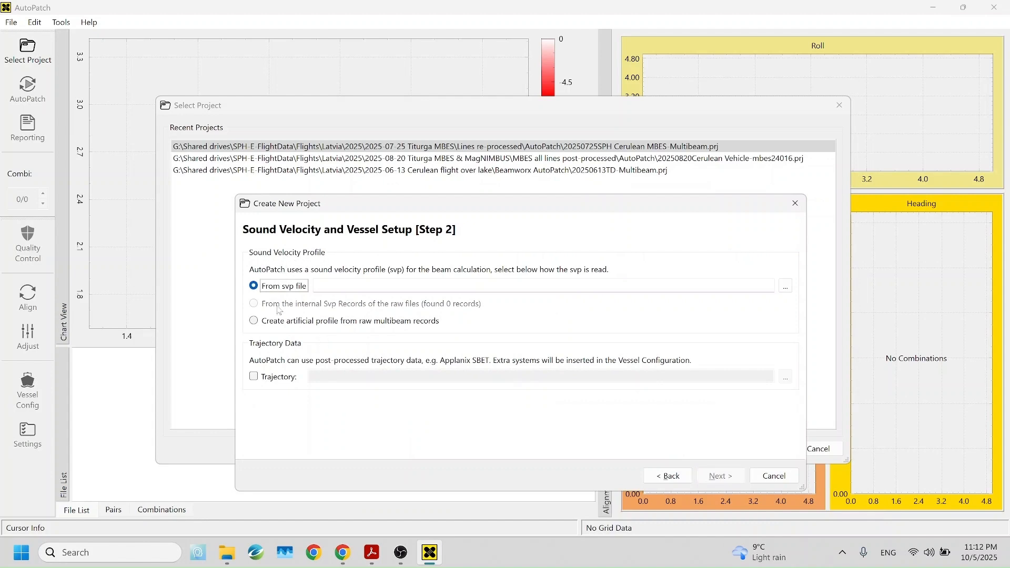
Choose to create an artificial sound velocity profile from raw multibeam records and continue.
{"action": "left_click", "coordinate": [271, 322]}
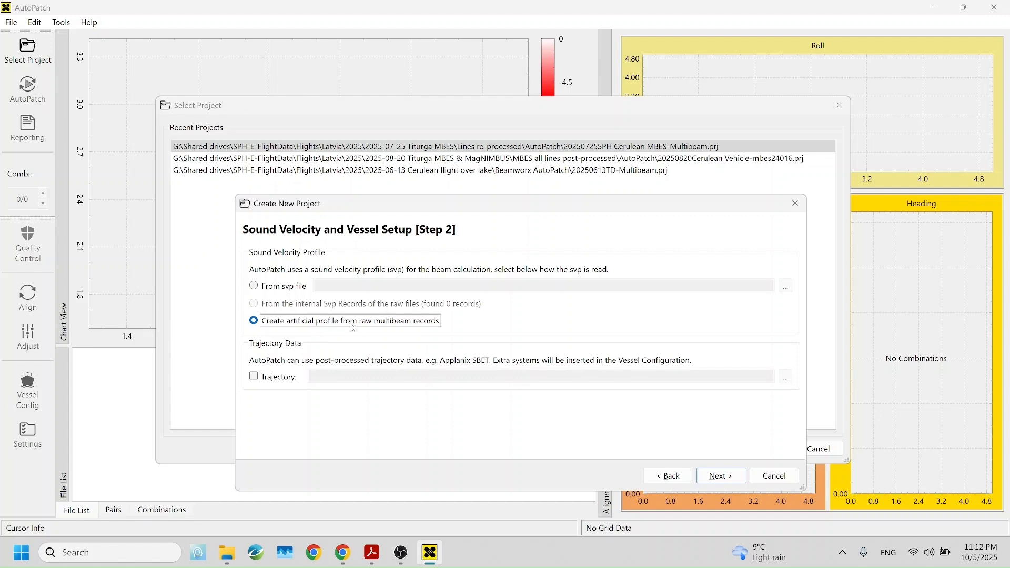
{"action": "left_click", "coordinate": [720, 476]}
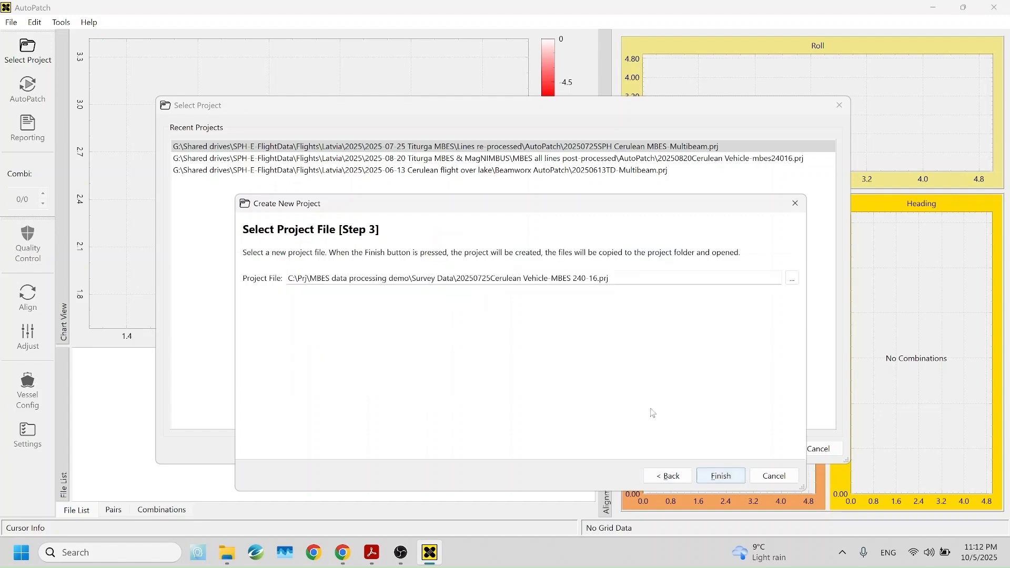
Save the project file 20250725Cerulean Vehicle-MBES 240-16.prj in a new AutoPatch folder under MBES data processing demo and finish.
{"action": "left_click", "coordinate": [793, 279]}
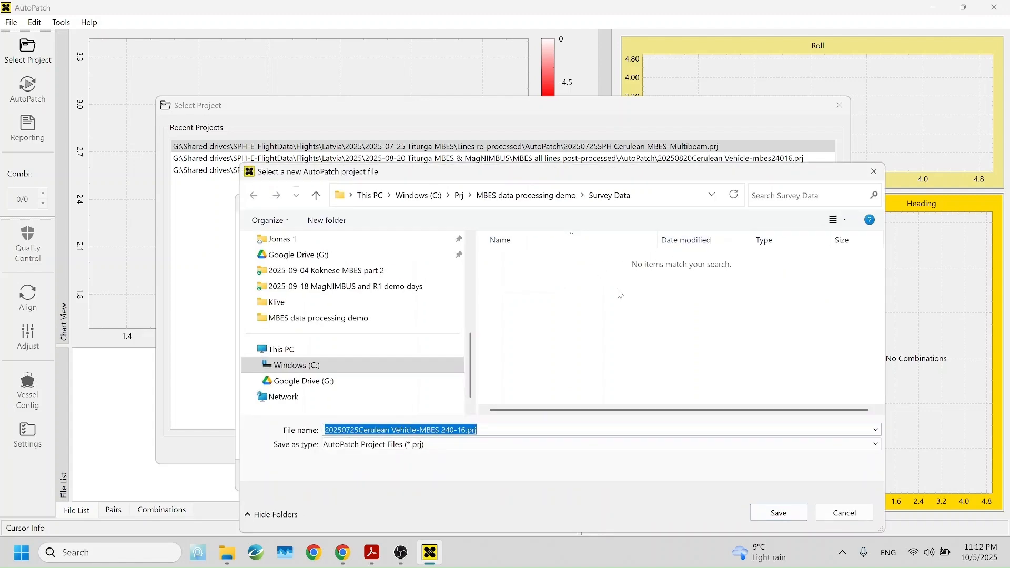
{"action": "left_click", "coordinate": [528, 197]}
{"action": "right_click", "coordinate": [517, 304]}
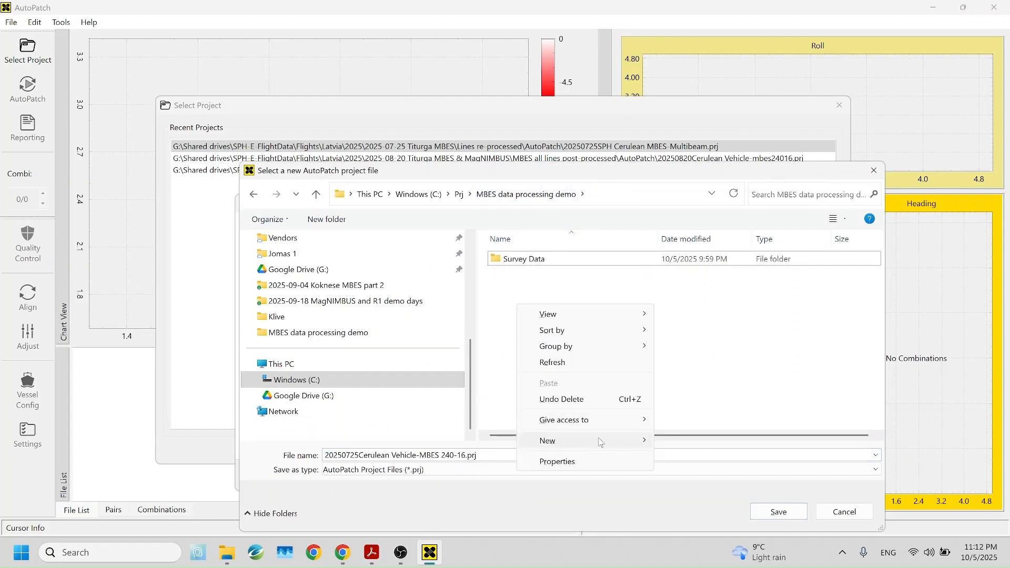
{"action": "mouse_move", "coordinate": [562, 441]}
{"action": "left_click", "coordinate": [689, 141]}
{"action": "type", "text": "AutoPatch"}
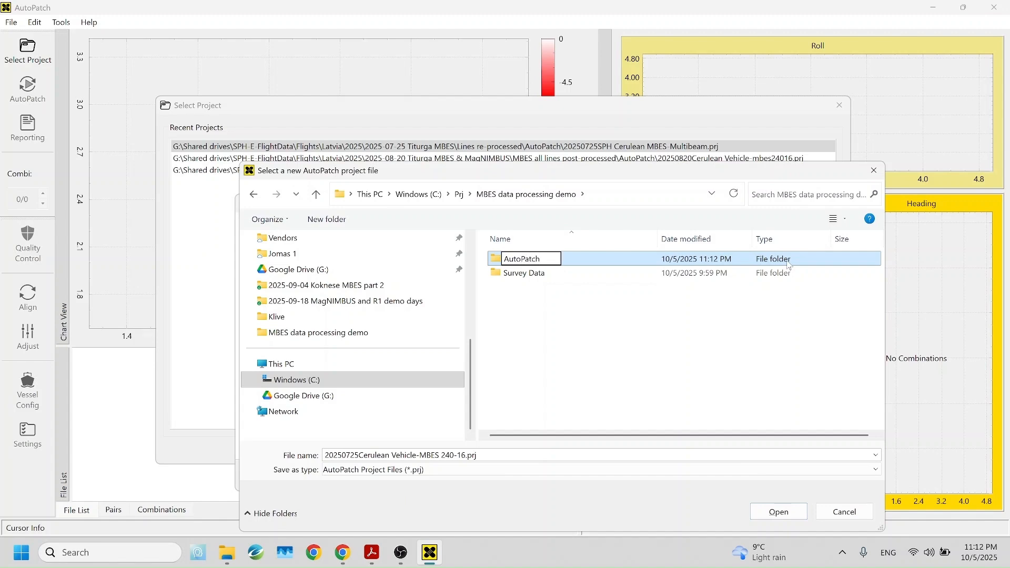
{"action": "key", "text": "Return"}
{"action": "double_click", "coordinate": [789, 265]}
{"action": "left_click", "coordinate": [798, 512]}
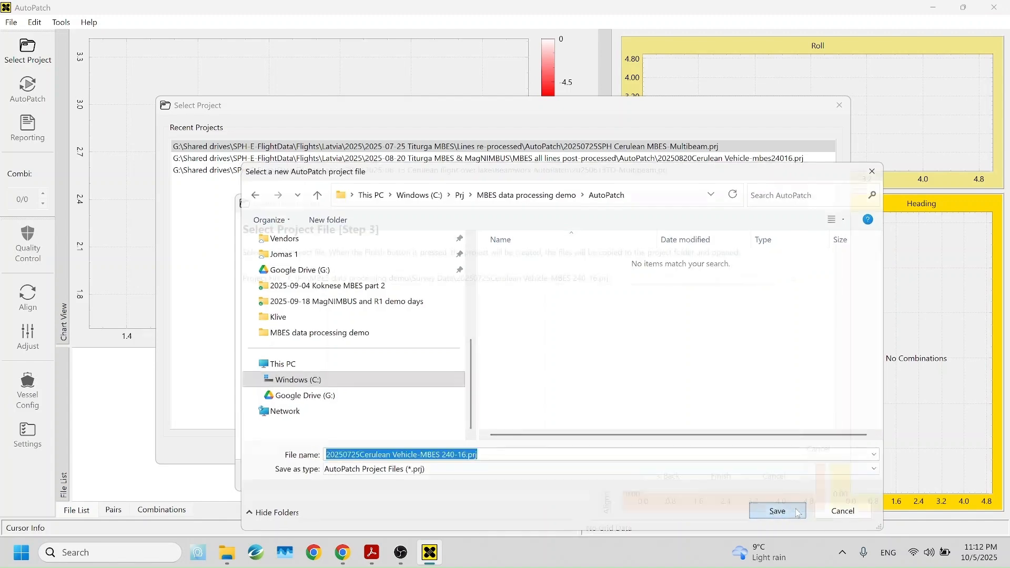
{"action": "left_click", "coordinate": [720, 476]}
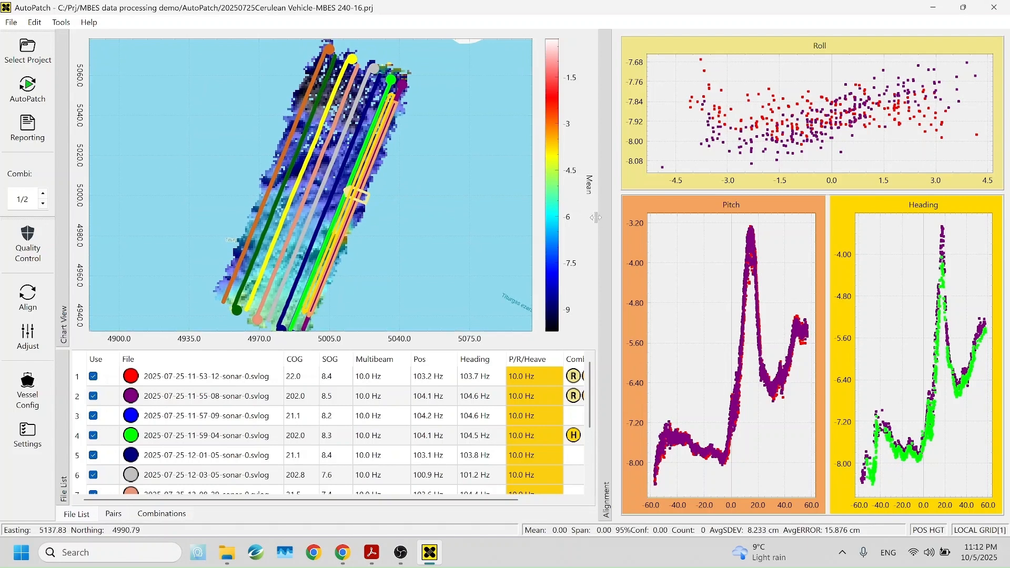
Enlarge the chart view and zoom in on the patch test area where the survey lines cross the bathymetry.
{"action": "mouse_move", "coordinate": [642, 215]}
{"action": "left_mouse_down"}
{"action": "mouse_move", "coordinate": [664, 216]}
{"action": "mouse_move", "coordinate": [647, 206]}
{"action": "mouse_move", "coordinate": [657, 205]}
{"action": "left_mouse_up"}
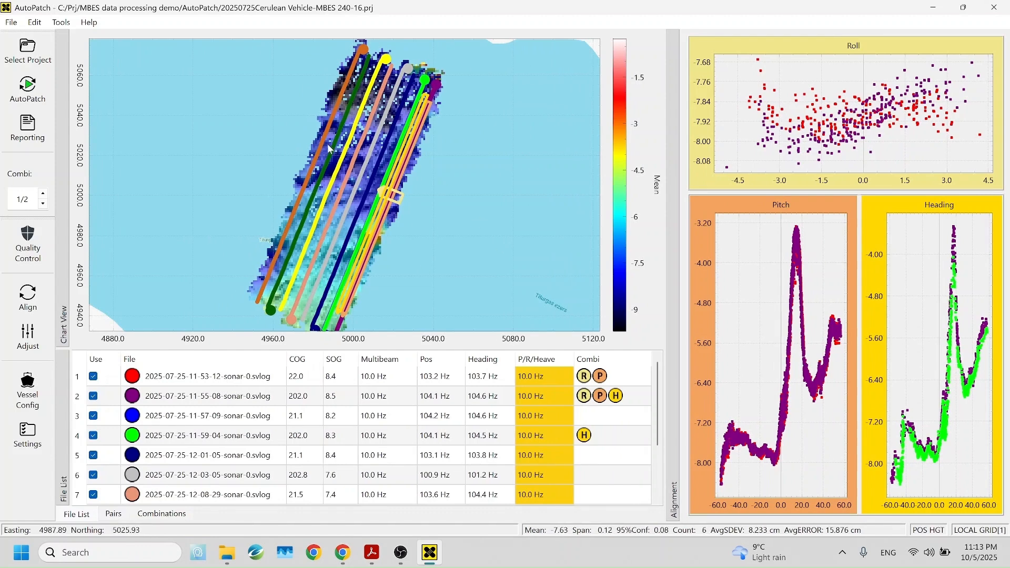
{"action": "scroll", "coordinate": [326, 189], "scroll_direction": "down", "scroll_amount": 1}
{"action": "scroll", "coordinate": [325, 188], "scroll_direction": "down", "scroll_amount": 2}
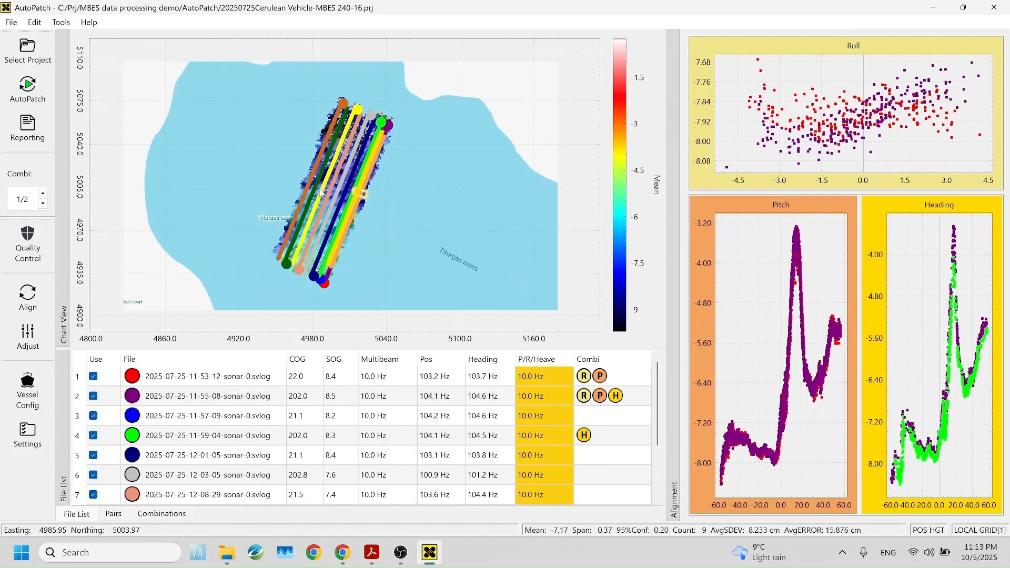
{"action": "scroll", "coordinate": [416, 204], "scroll_direction": "down", "scroll_amount": 2}
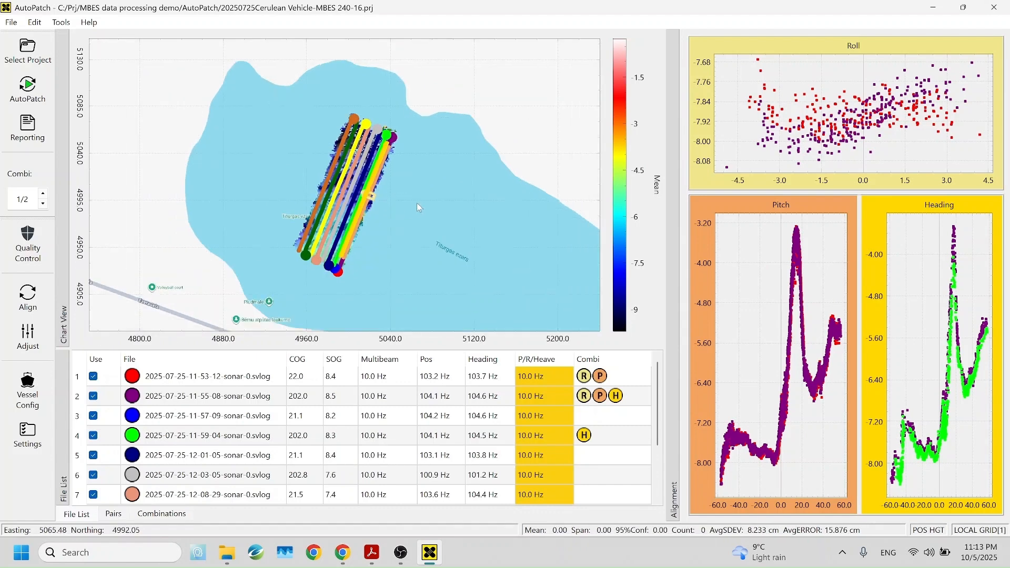
{"action": "scroll", "coordinate": [374, 177], "scroll_direction": "up", "scroll_amount": 3}
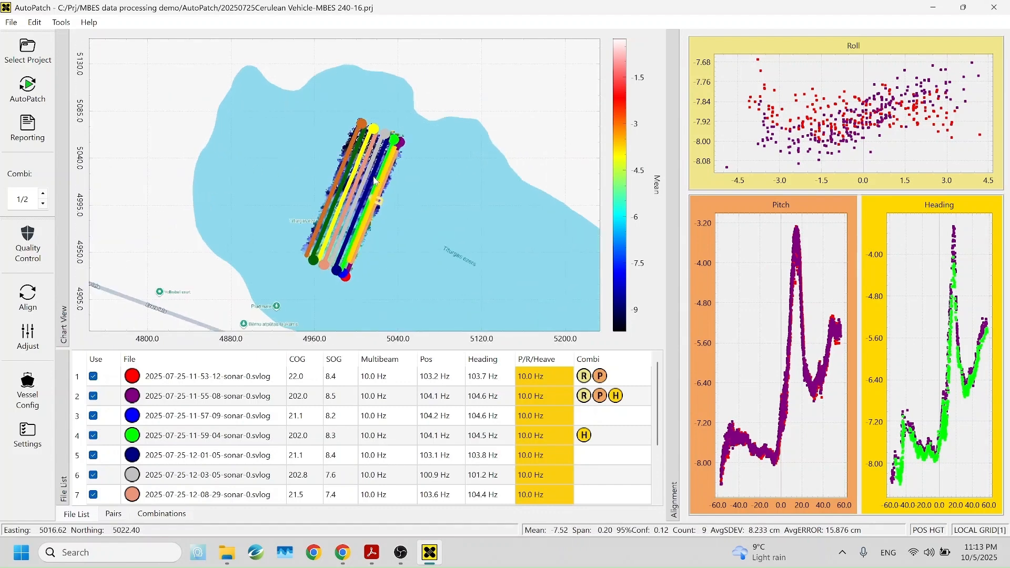
{"action": "scroll", "coordinate": [374, 177], "scroll_direction": "up", "scroll_amount": 1}
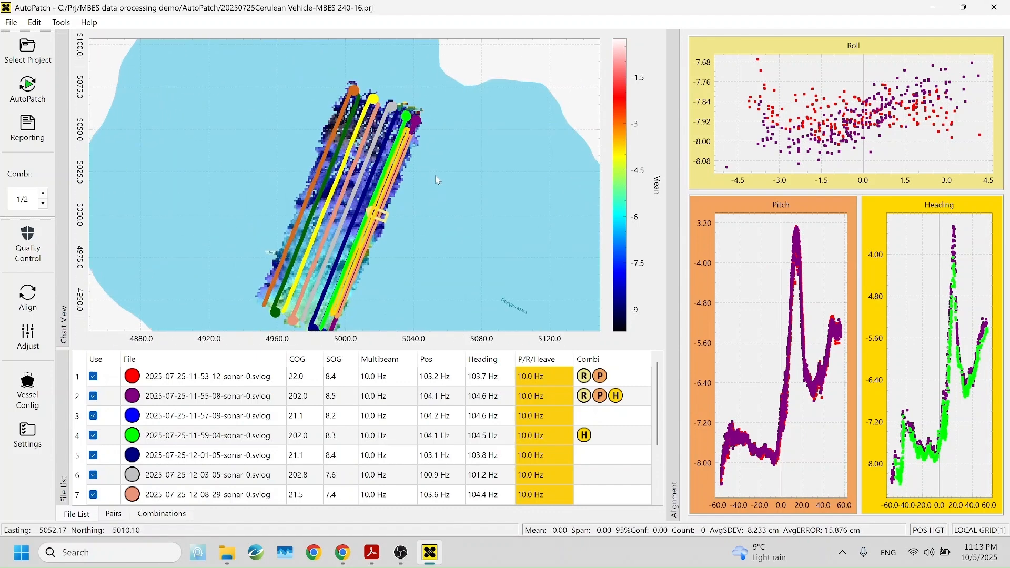
{"action": "left_click_drag", "start_coordinate": [436, 176], "coordinate": [434, 172]}
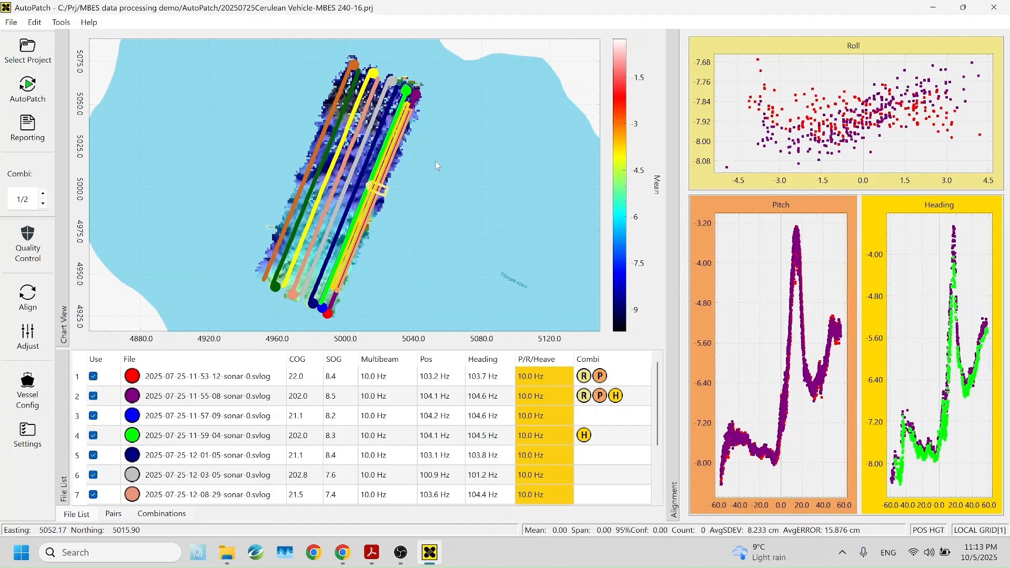
{"action": "left_click_drag", "start_coordinate": [429, 166], "coordinate": [418, 173]}
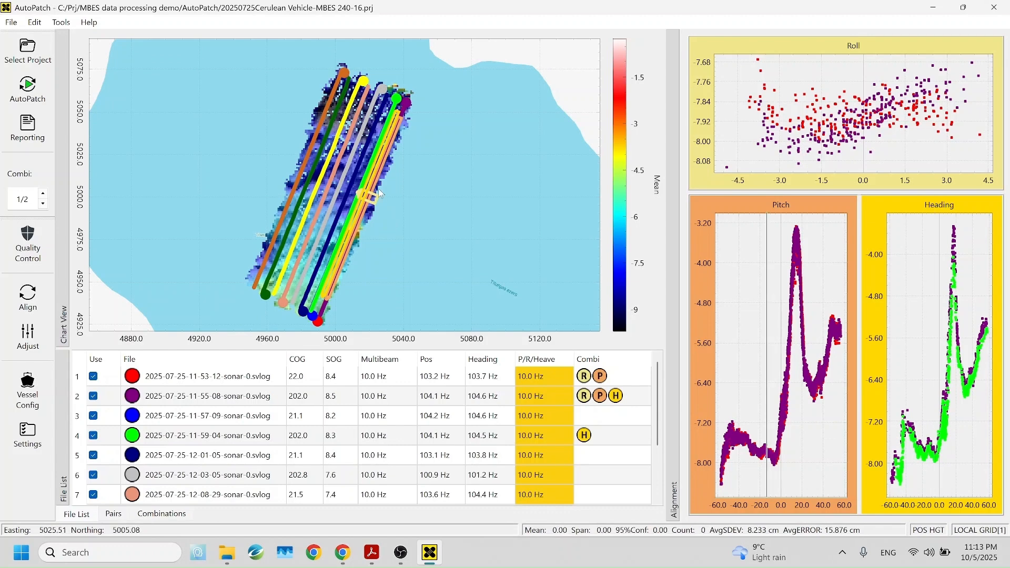
{"action": "scroll", "coordinate": [380, 188], "scroll_direction": "up", "scroll_amount": 3}
{"action": "scroll", "coordinate": [380, 189], "scroll_direction": "up", "scroll_amount": 3}
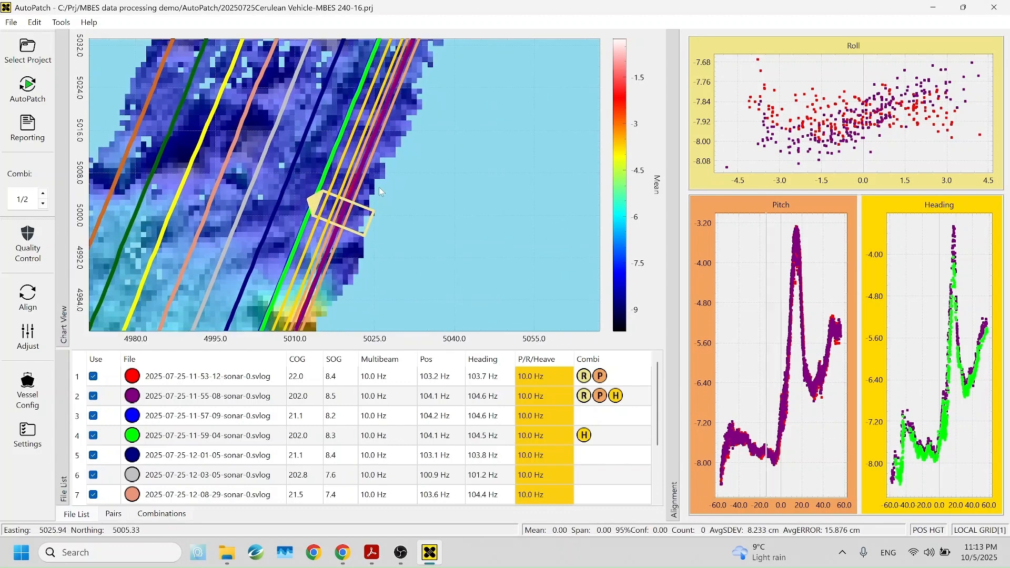
{"action": "scroll", "coordinate": [358, 191], "scroll_direction": "up", "scroll_amount": 4}
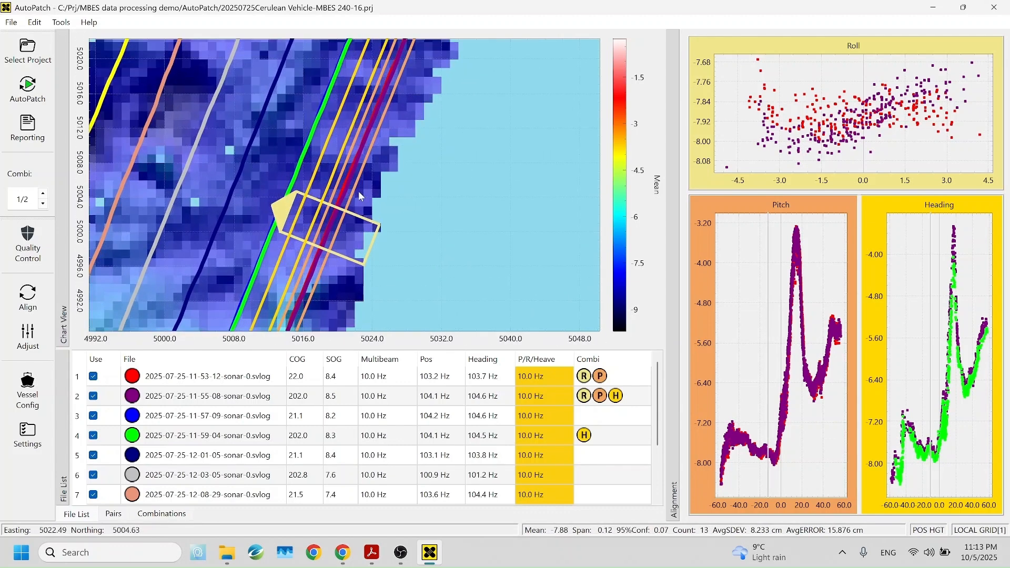
{"action": "left_click_drag", "start_coordinate": [411, 172], "coordinate": [431, 169]}
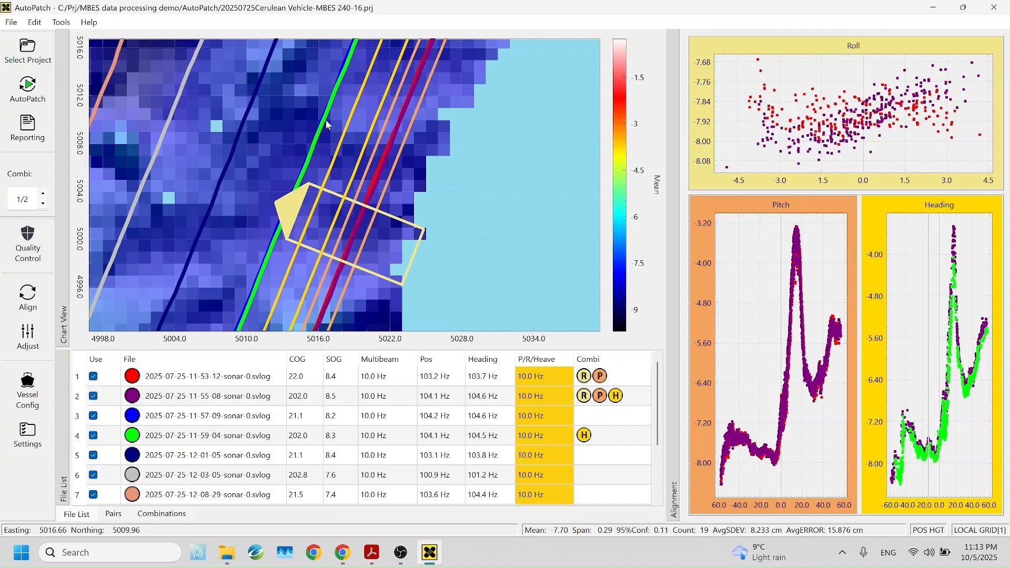
{"action": "scroll", "coordinate": [450, 212], "scroll_direction": "down", "scroll_amount": 1}
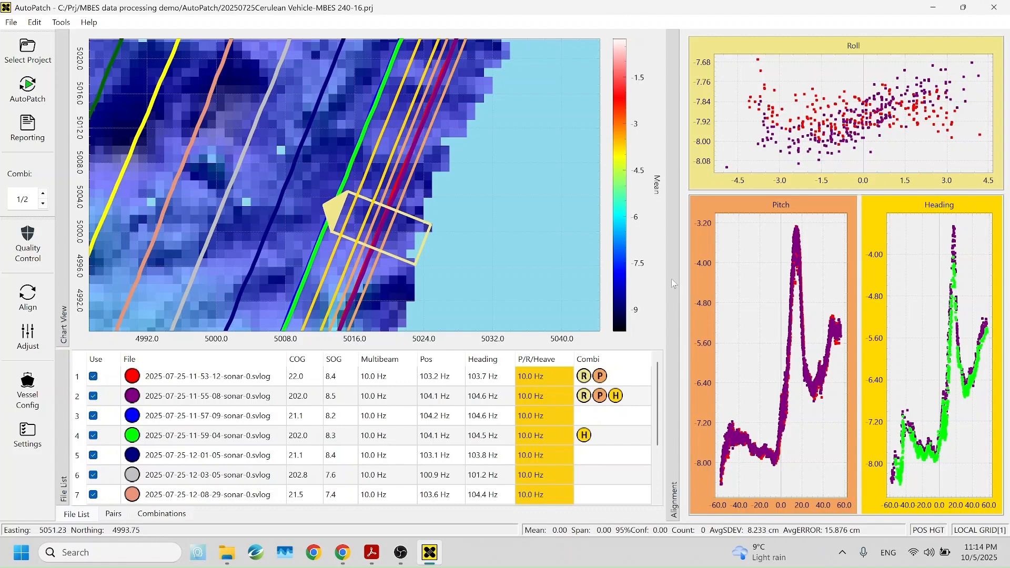
Resize the chart pane again and pan across the survey lines to review their coverage of the lake bed.
{"action": "left_click_drag", "start_coordinate": [674, 284], "coordinate": [584, 271]}
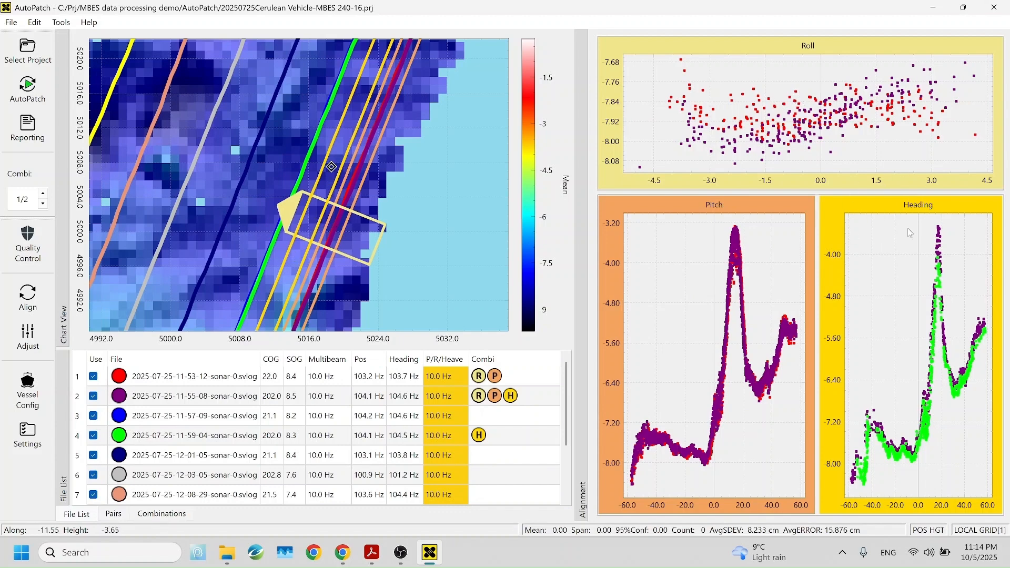
{"action": "scroll", "coordinate": [387, 205], "scroll_direction": "down", "scroll_amount": 1}
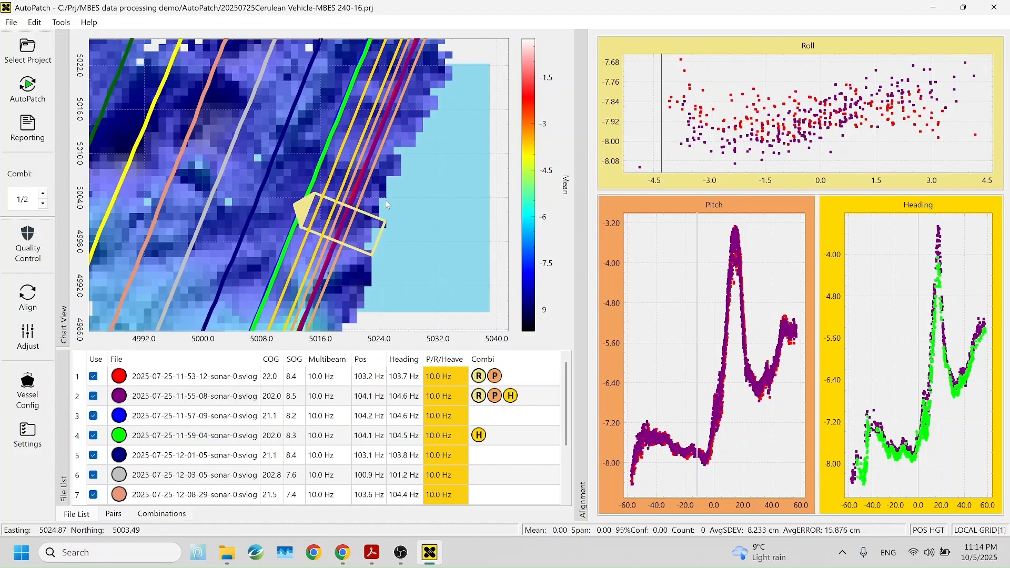
{"action": "scroll", "coordinate": [388, 205], "scroll_direction": "down", "scroll_amount": 3}
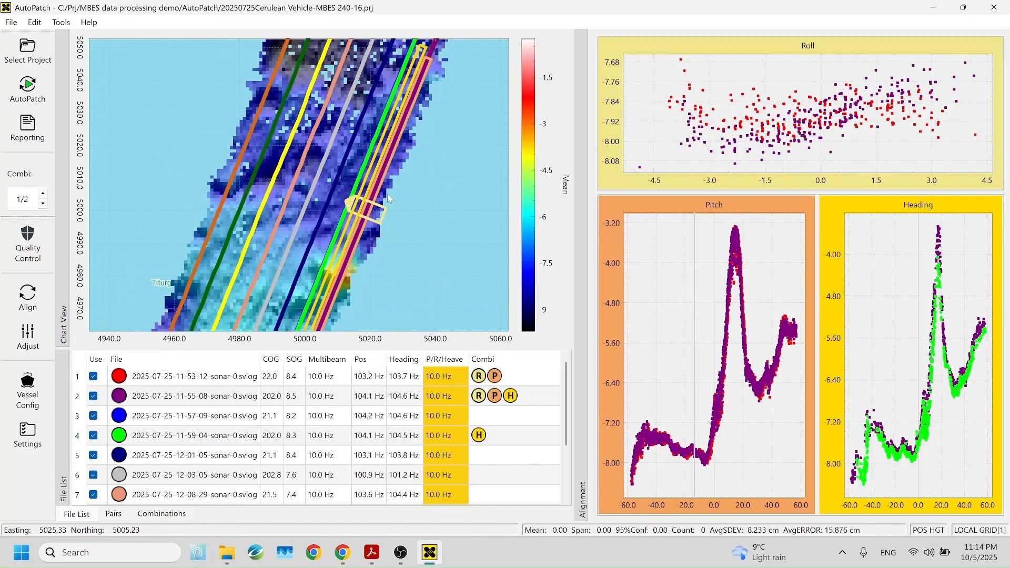
{"action": "scroll", "coordinate": [387, 194], "scroll_direction": "down", "scroll_amount": 1}
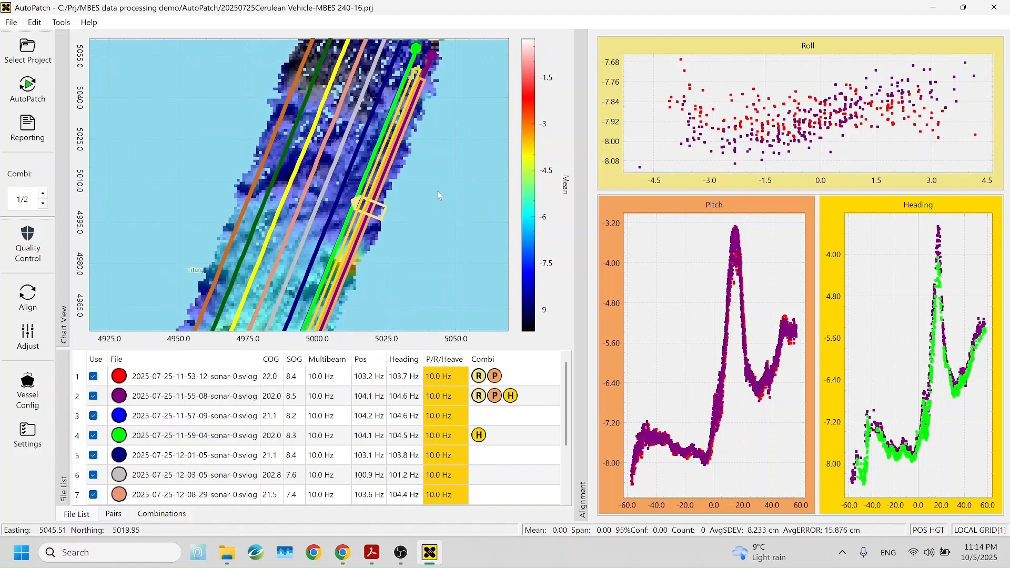
{"action": "left_click_drag", "start_coordinate": [443, 154], "coordinate": [434, 220]}
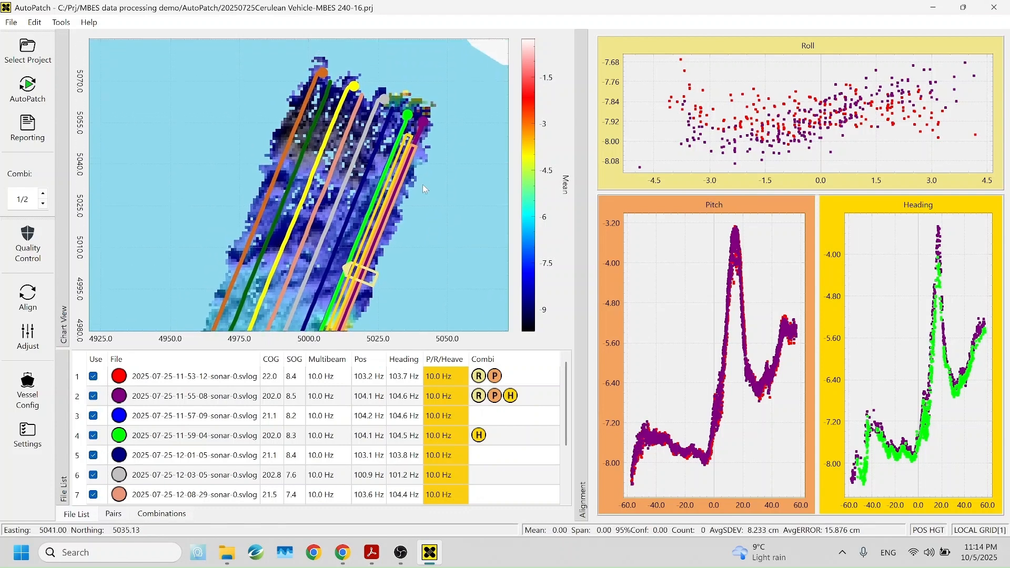
{"action": "left_click_drag", "start_coordinate": [431, 181], "coordinate": [418, 151]}
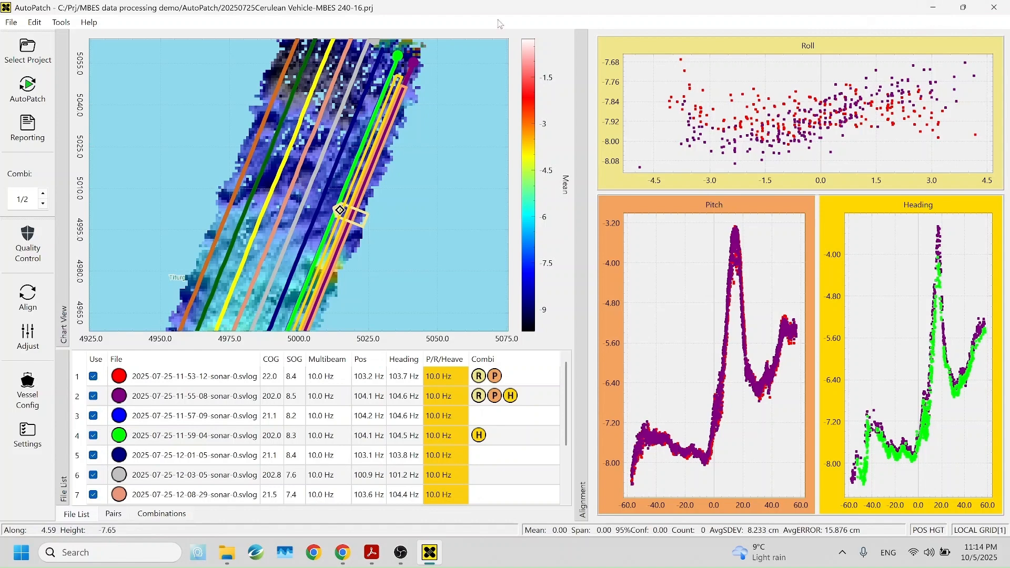
{"action": "mouse_move", "coordinate": [232, 559]}
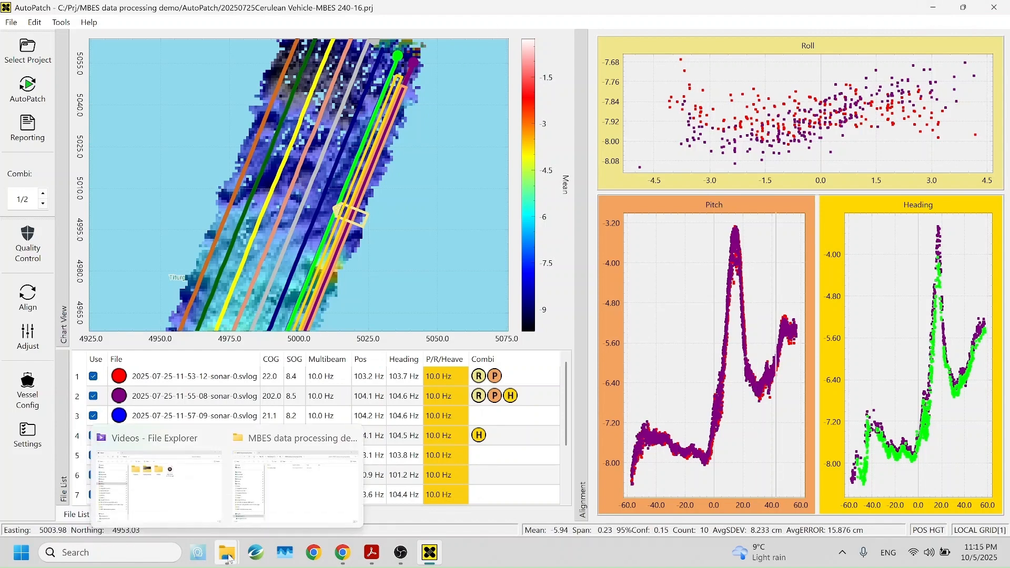
Open the saved project .prj file in a text editor and examine its AllowMergingSplitFiles setting.
{"action": "left_click", "coordinate": [295, 476]}
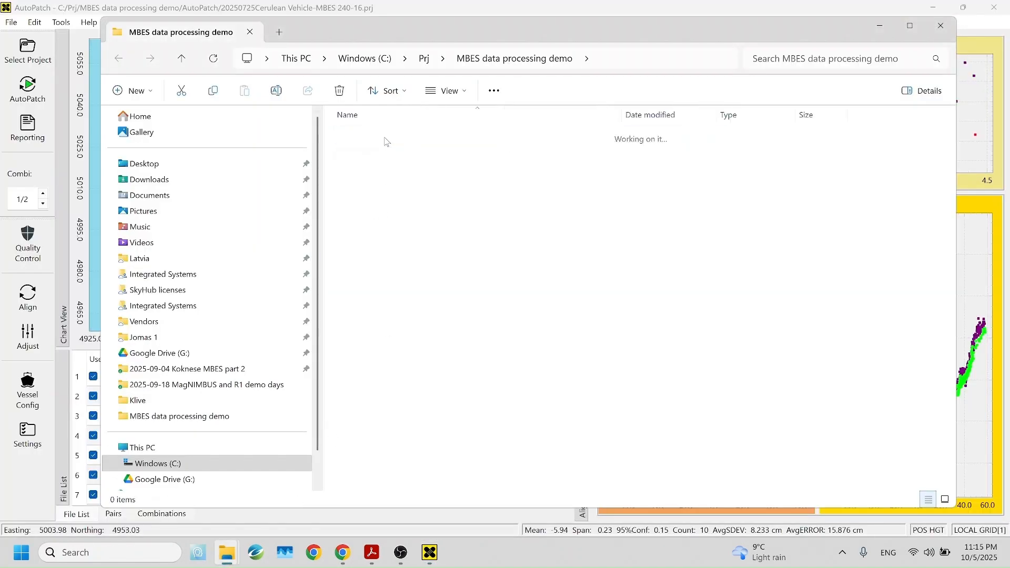
{"action": "double_click", "coordinate": [386, 140]}
{"action": "left_click", "coordinate": [443, 274]}
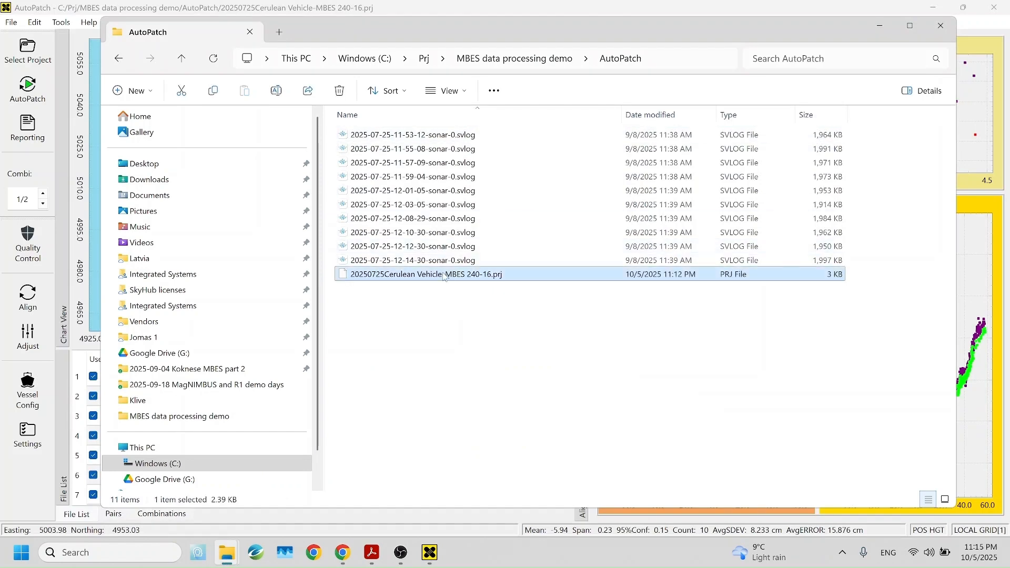
{"action": "right_click", "coordinate": [444, 274]}
{"action": "left_click", "coordinate": [492, 208]}
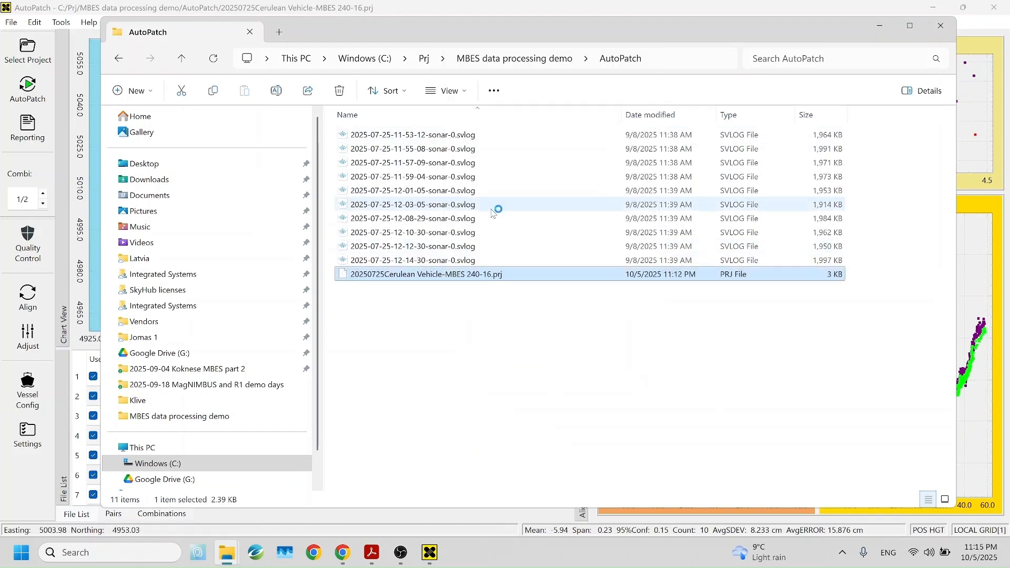
{"action": "scroll", "coordinate": [227, 369], "scroll_direction": "down", "scroll_amount": 4}
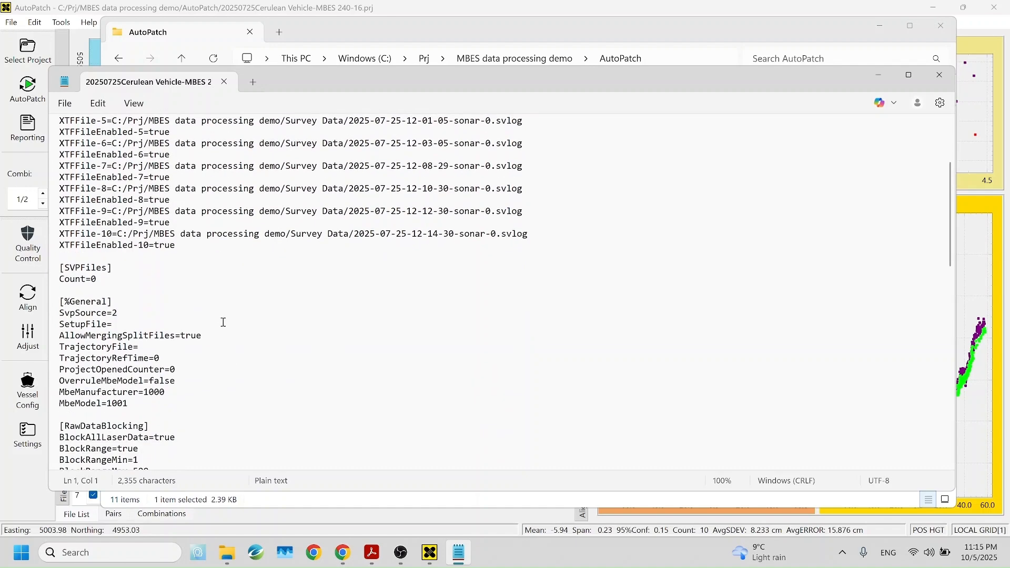
{"action": "left_click_drag", "start_coordinate": [216, 331], "coordinate": [58, 337]}
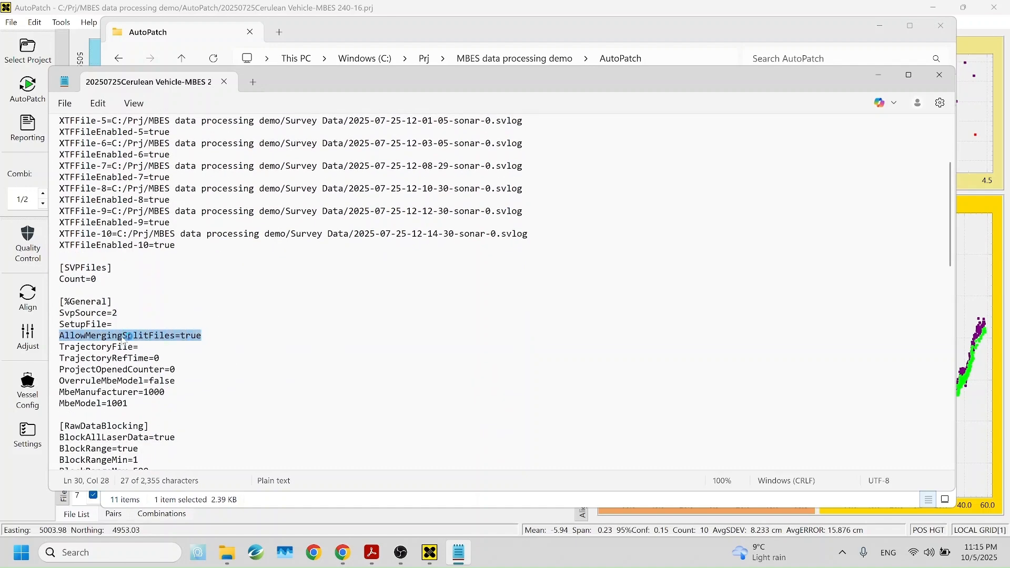
{"action": "double_click", "coordinate": [188, 336]}
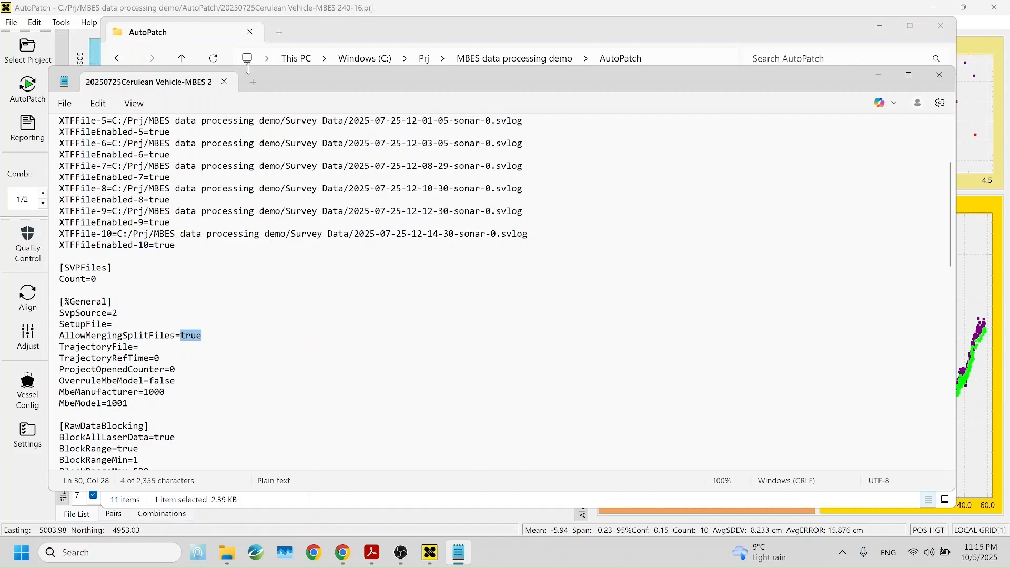
{"action": "left_click", "coordinate": [224, 82]}
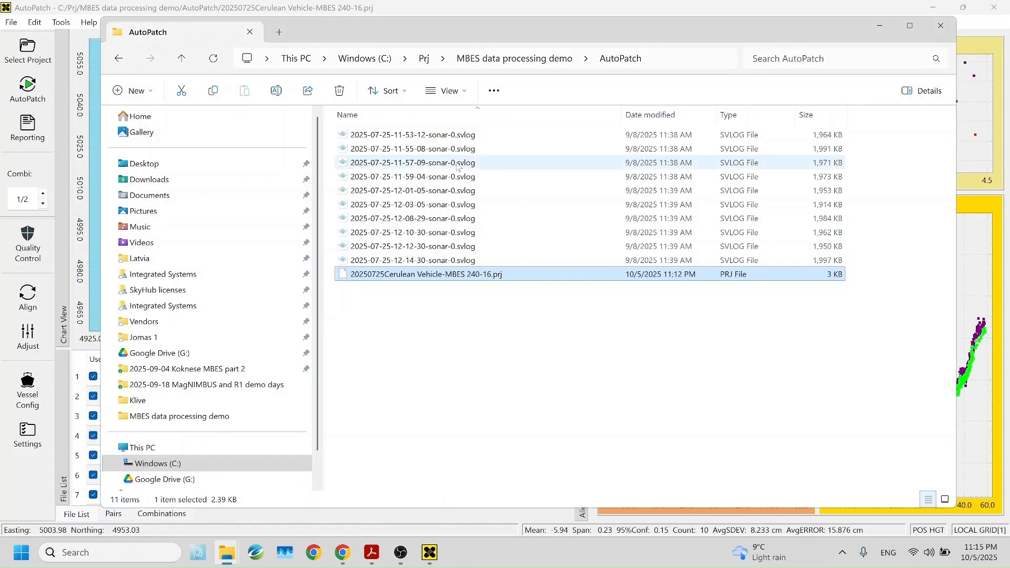
{"action": "left_click", "coordinate": [324, 6]}
Run the AutoPatch calibration to compute transducer alignment for the roll, pitch and heading line combinations.
{"action": "scroll", "coordinate": [403, 210], "scroll_direction": "down", "scroll_amount": 3}
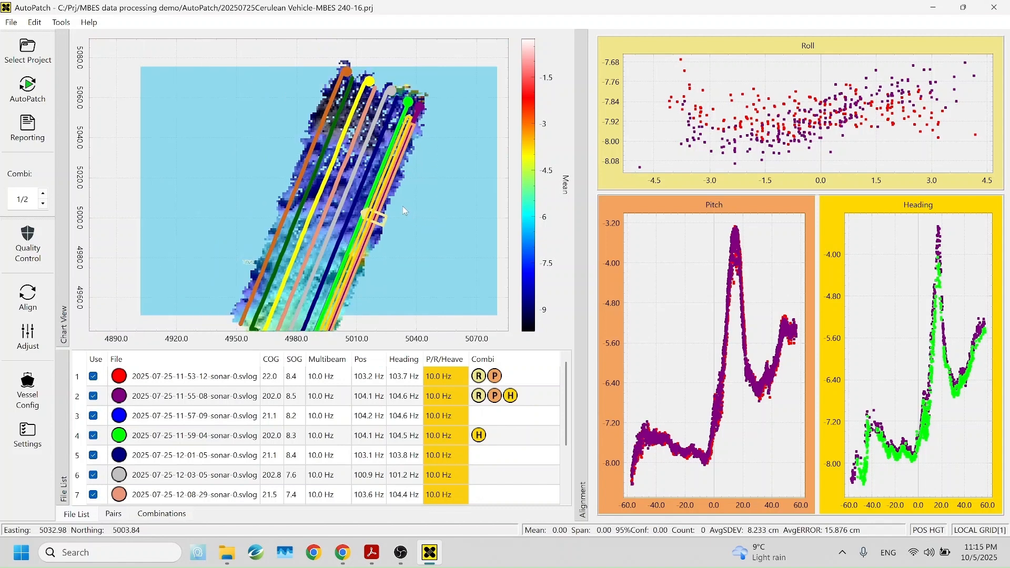
{"action": "left_click_drag", "start_coordinate": [403, 217], "coordinate": [387, 214]}
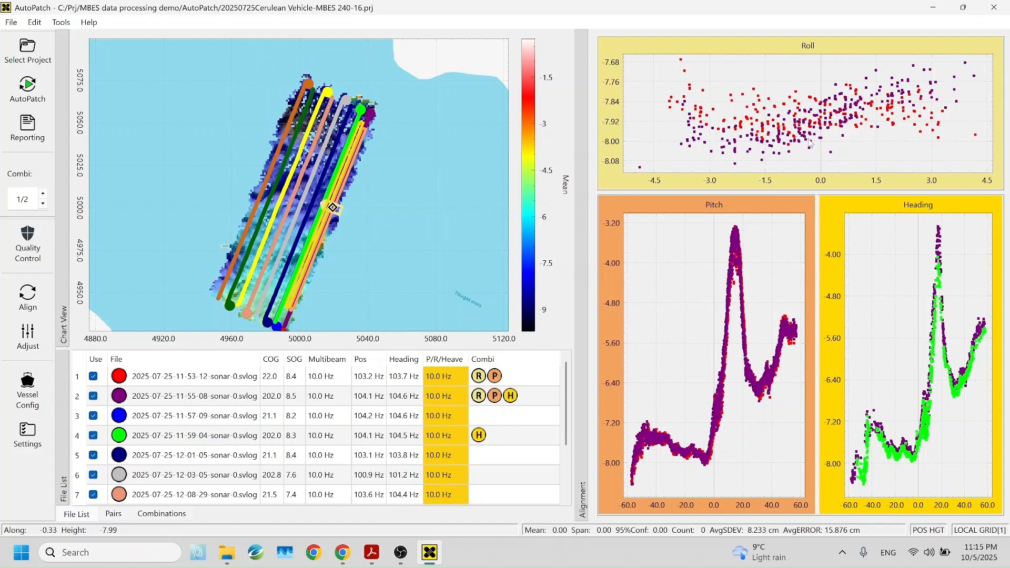
{"action": "left_click", "coordinate": [25, 91]}
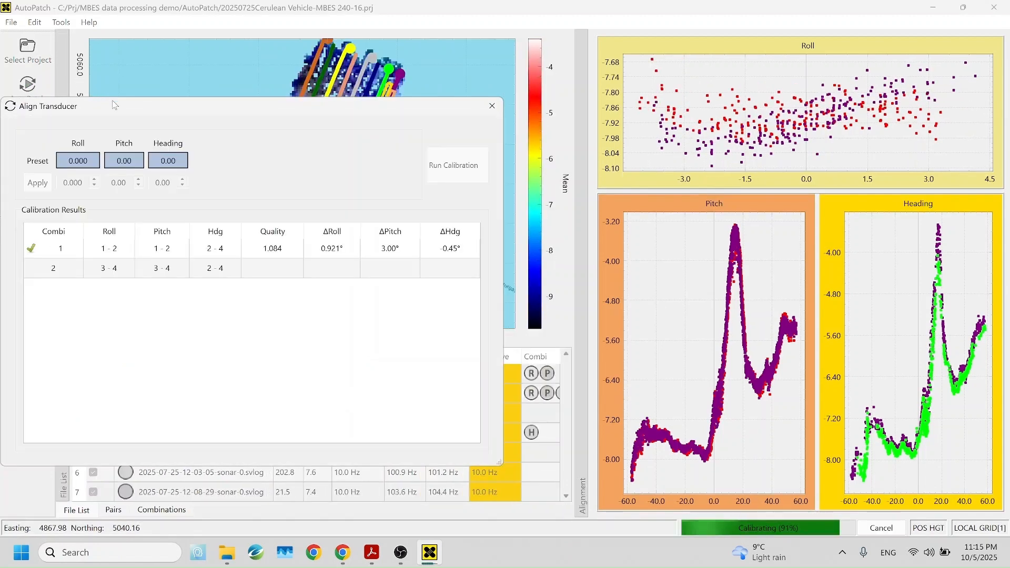
{"action": "left_click_drag", "start_coordinate": [118, 109], "coordinate": [217, 111]}
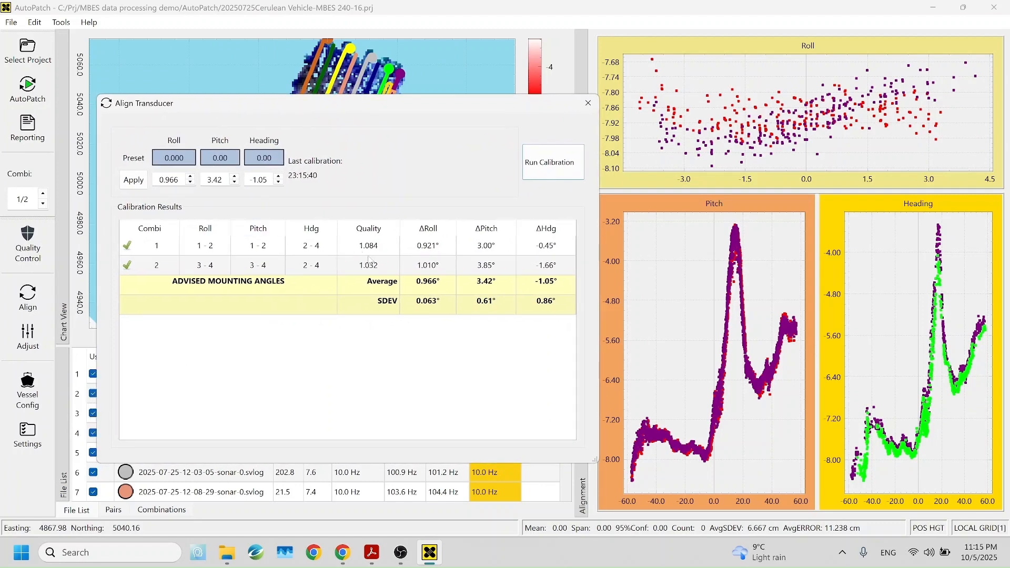
Apply the average advised mounting angles from the calibration results and close the Align Transducer dialog.
{"action": "left_click", "coordinate": [396, 282]}
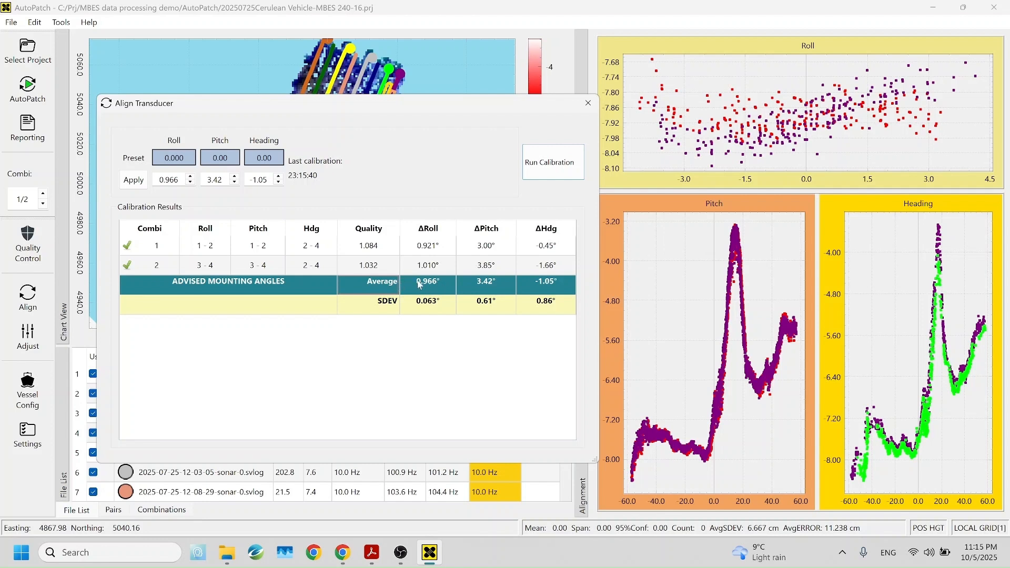
{"action": "right_click", "coordinate": [488, 286]}
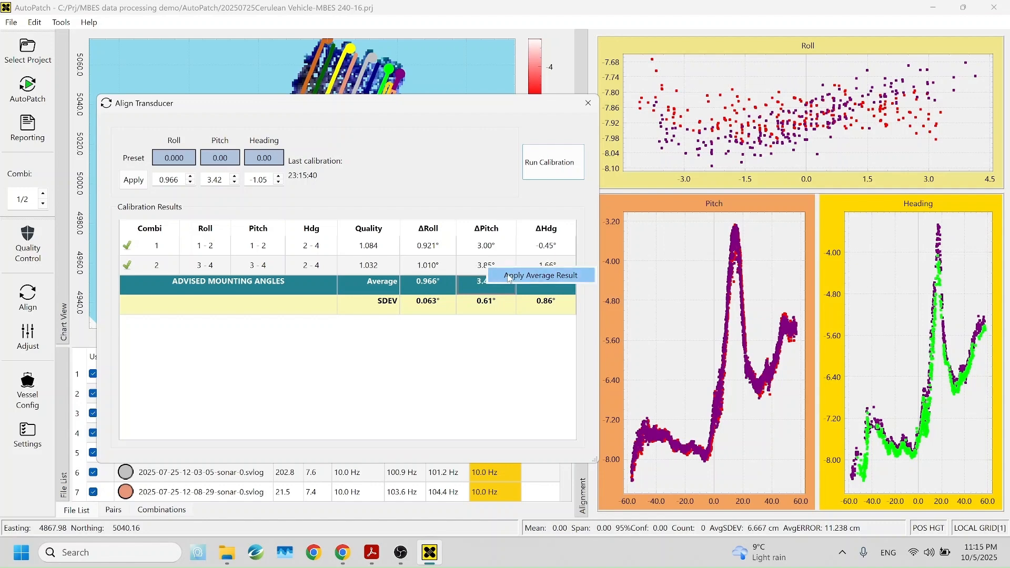
{"action": "left_click", "coordinate": [509, 277]}
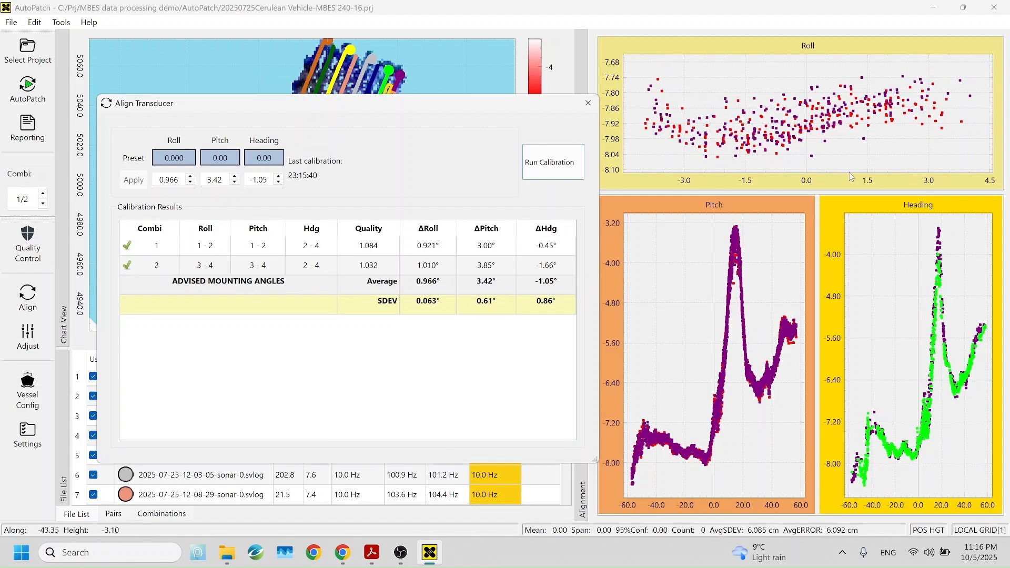
{"action": "left_click", "coordinate": [588, 103]}
Create the PDF calibration report without asking for a file name and open it.
{"action": "scroll", "coordinate": [794, 112], "scroll_direction": "down", "scroll_amount": 4}
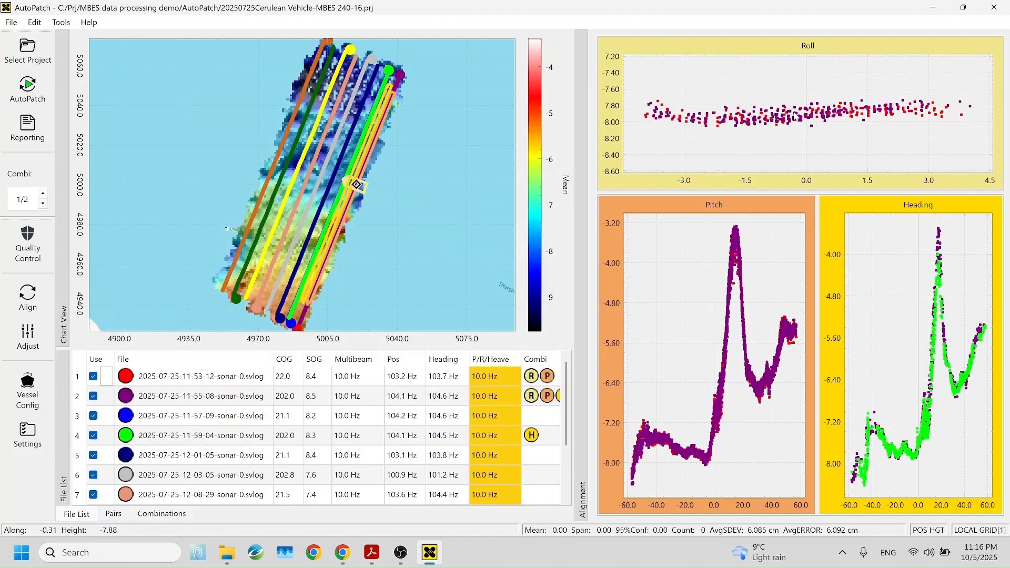
{"action": "left_click", "coordinate": [26, 128]}
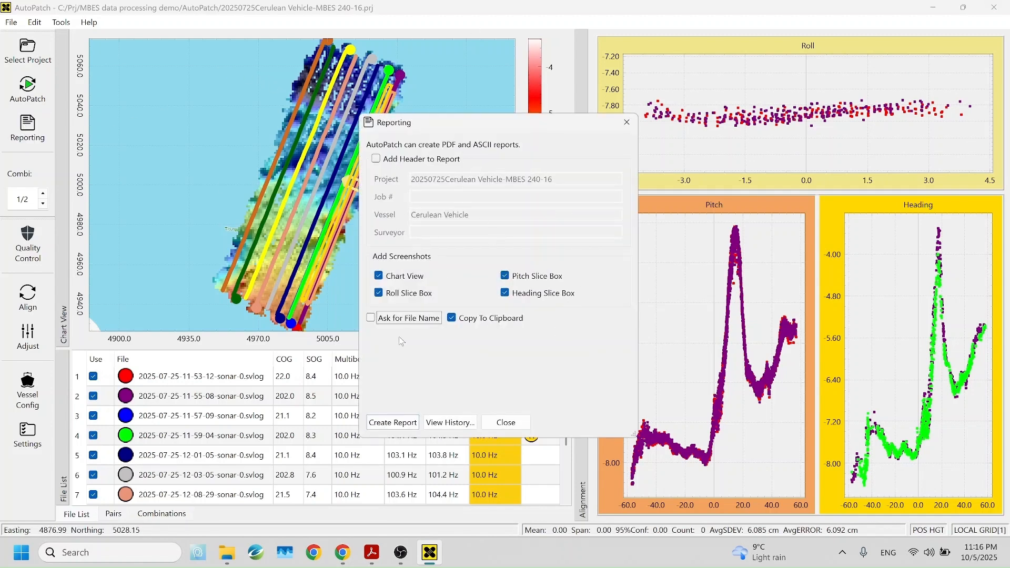
{"action": "left_click", "coordinate": [395, 422]}
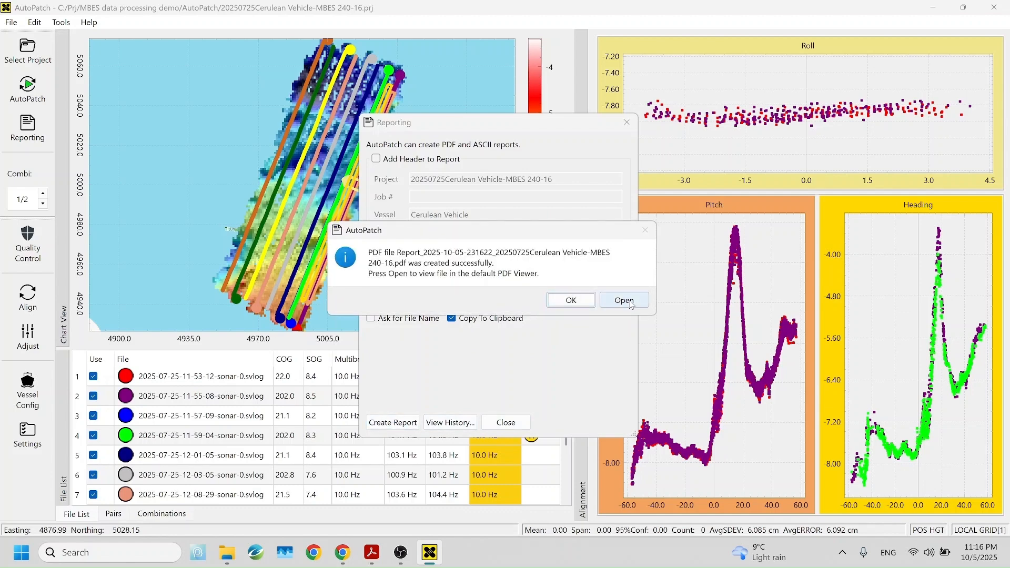
{"action": "left_click", "coordinate": [625, 300]}
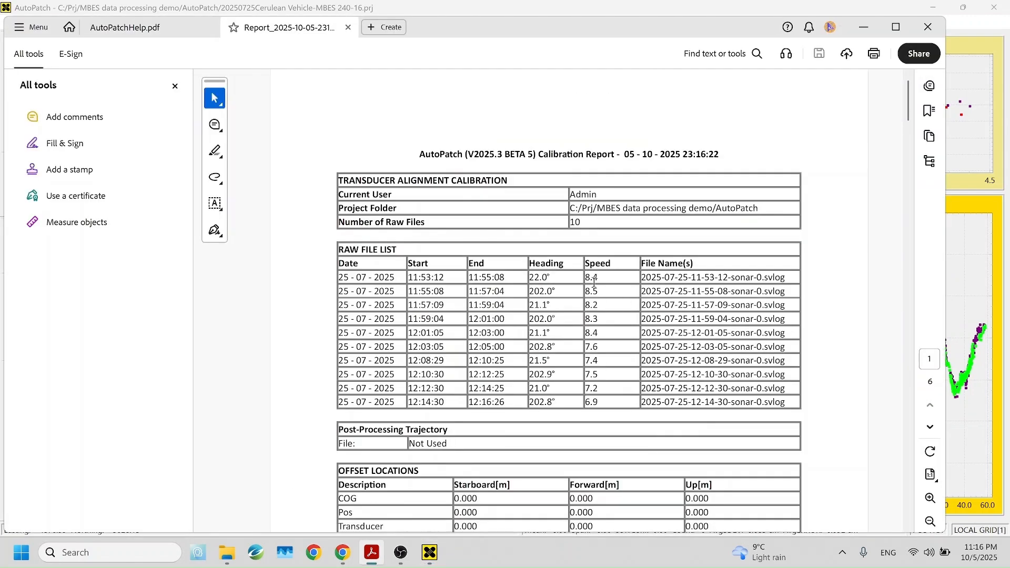
Scroll through the PDF report and examine the calibration offset results and advised mounting angles.
{"action": "scroll", "coordinate": [594, 282], "scroll_direction": "down", "scroll_amount": 5}
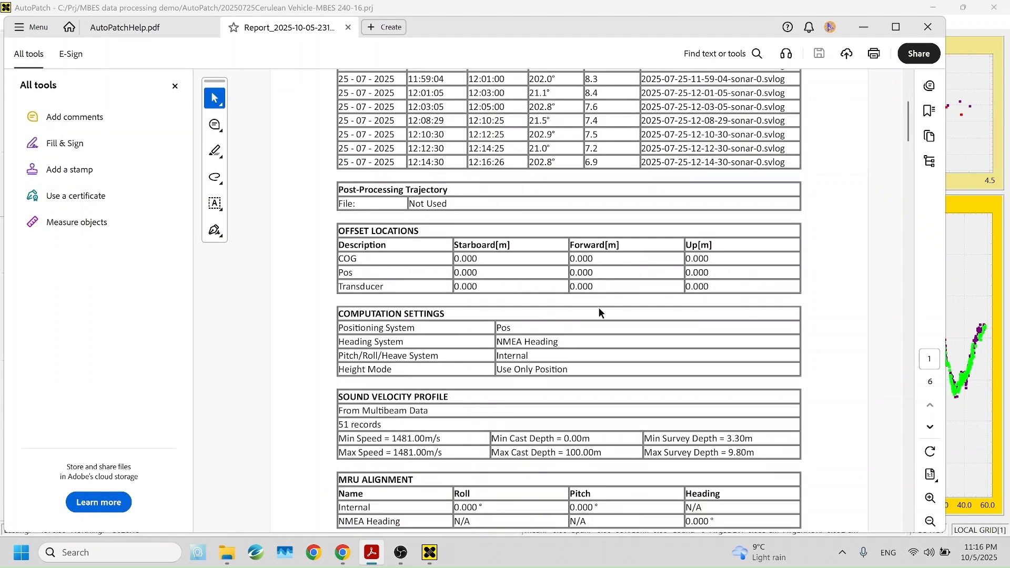
{"action": "scroll", "coordinate": [603, 309], "scroll_direction": "down", "scroll_amount": 4}
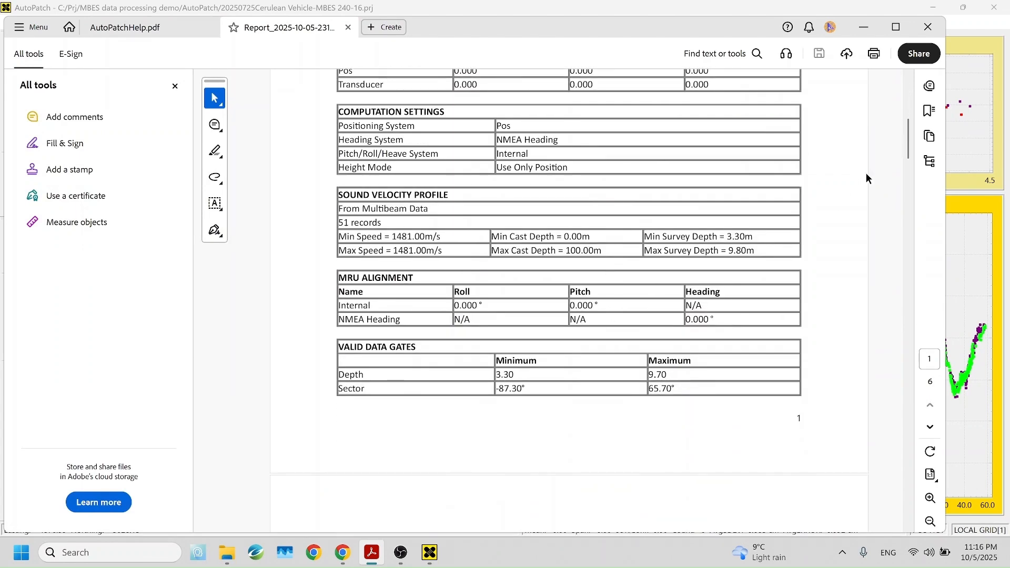
{"action": "left_click_drag", "start_coordinate": [910, 143], "coordinate": [912, 184]}
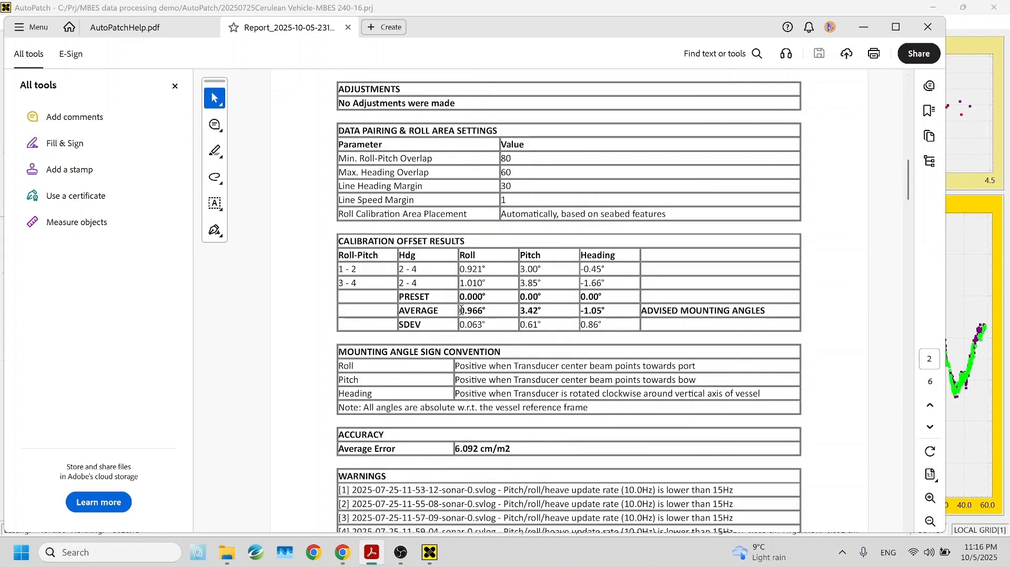
{"action": "left_click_drag", "start_coordinate": [462, 310], "coordinate": [606, 313]}
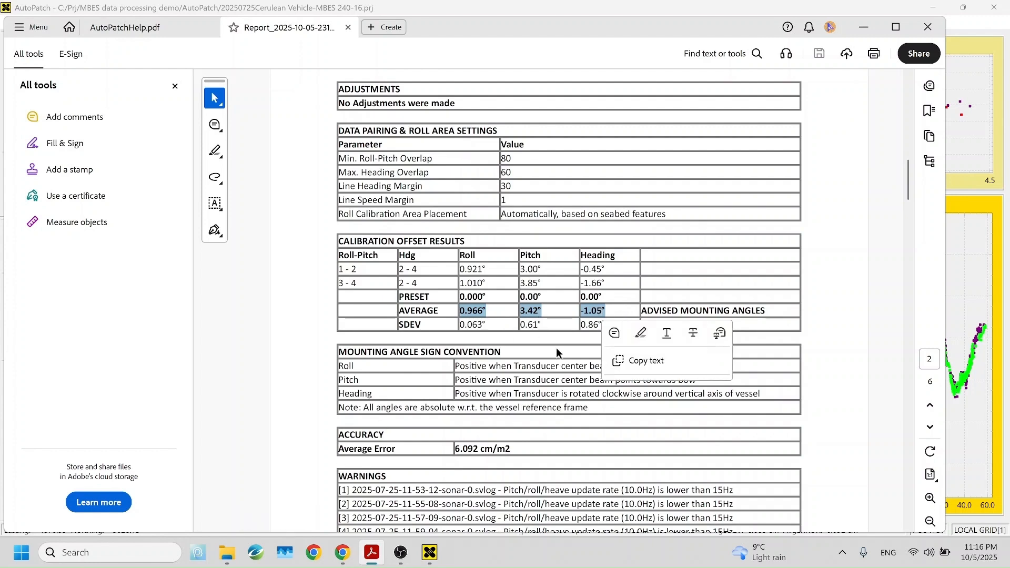
{"action": "left_click", "coordinate": [546, 308]}
{"action": "left_click", "coordinate": [605, 310]}
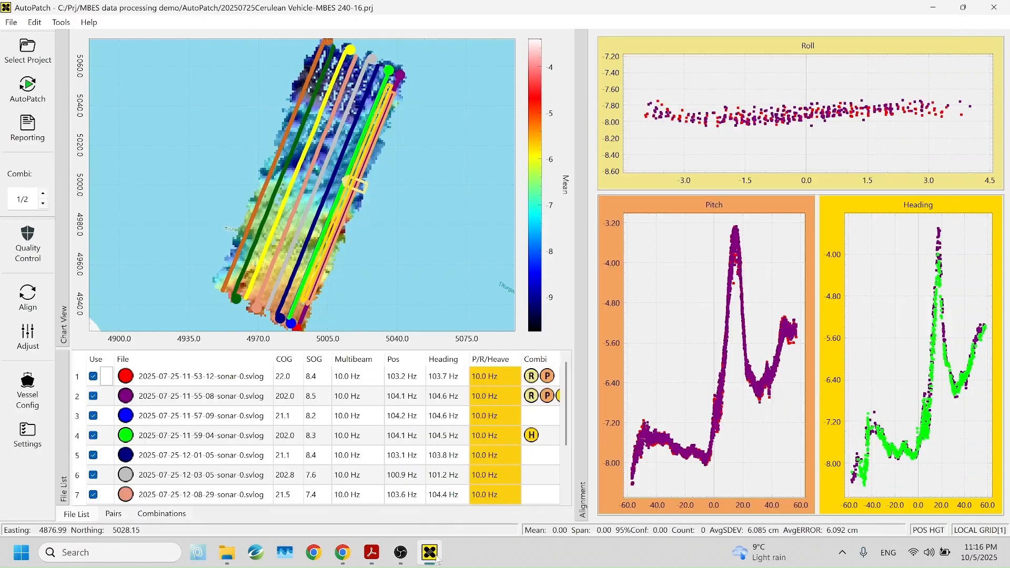
{"action": "left_click", "coordinate": [430, 552]}
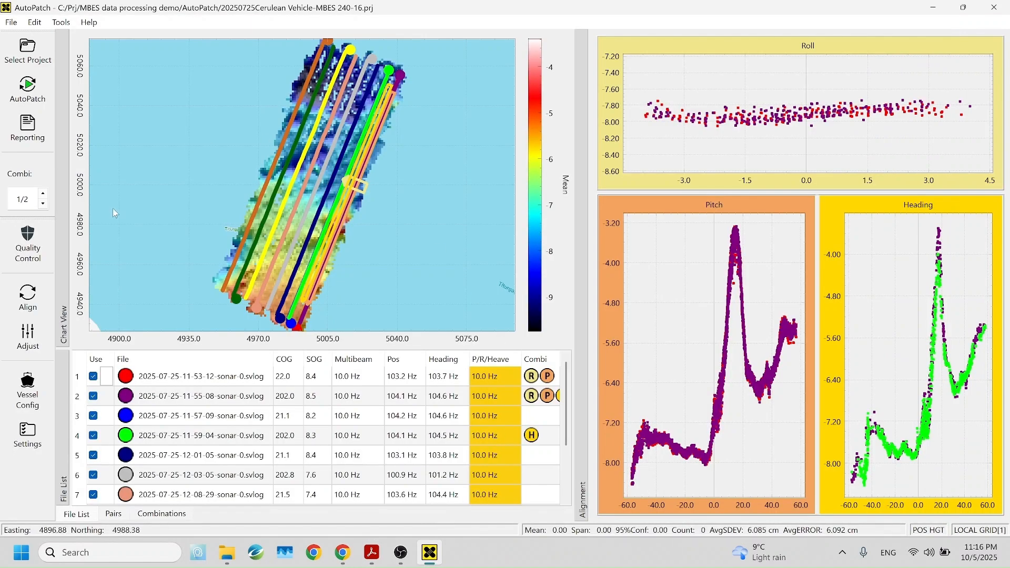
Open the vessel configuration and review the MBES 240-16 transducer roll, pitch and heading offsets.
{"action": "left_click", "coordinate": [27, 386]}
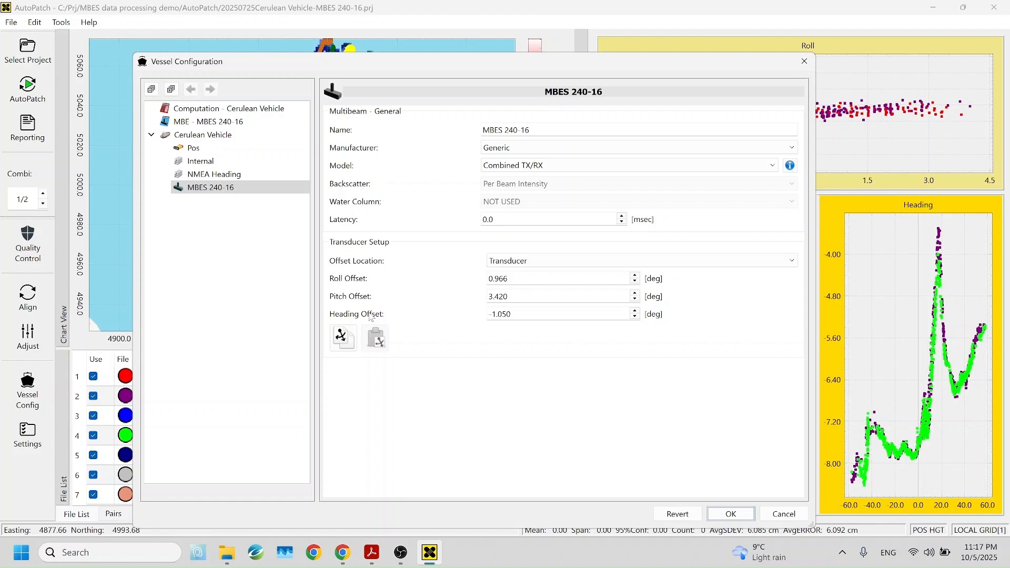
{"action": "left_click_drag", "start_coordinate": [501, 63], "coordinate": [505, 53]}
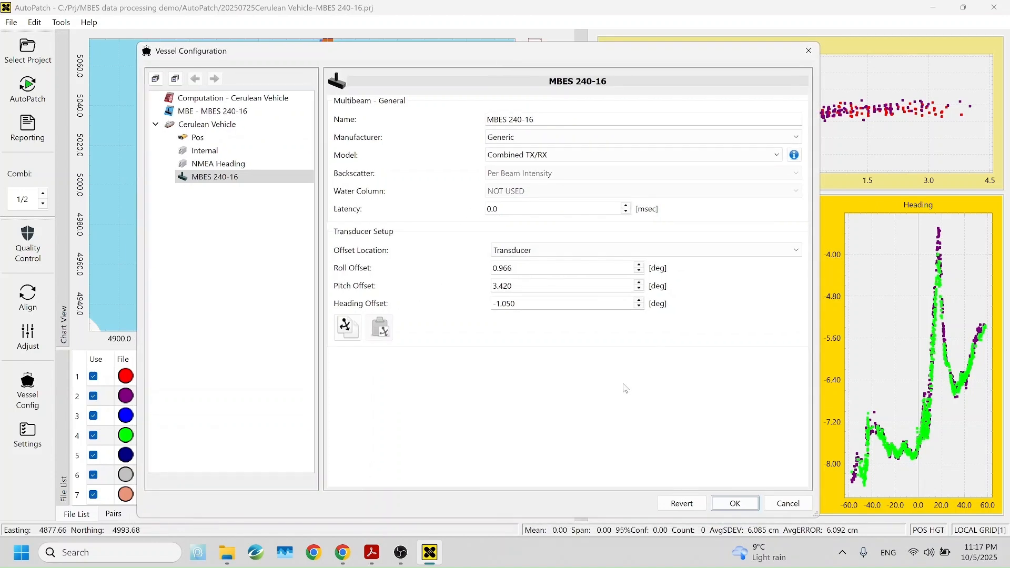
{"action": "left_click", "coordinate": [401, 553]}
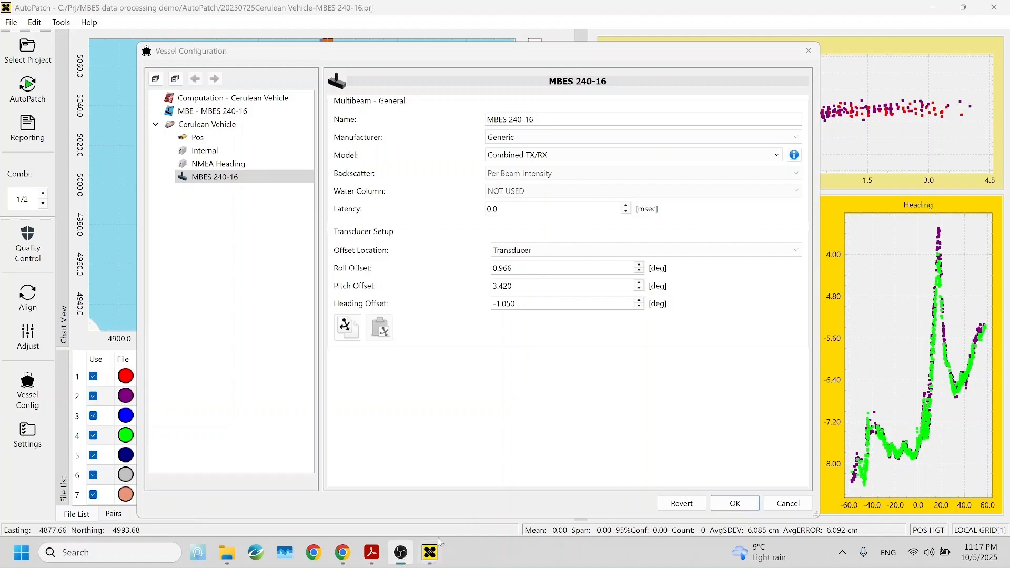